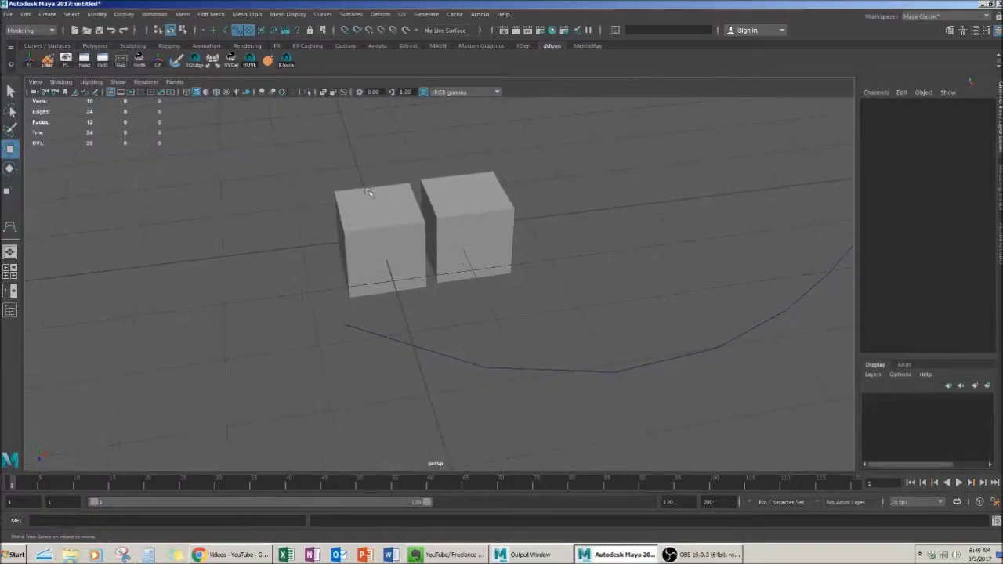
pyautogui.keyDown('alt'); pyautogui.moveTo(389, 193); pyautogui.dragTo(392, 198, button='middle'); pyautogui.keyUp('alt')
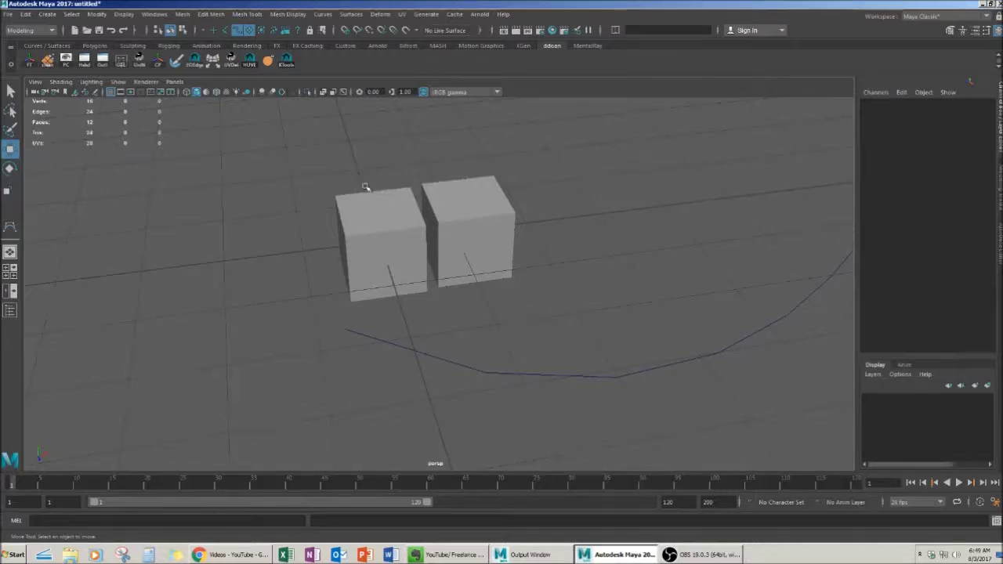
pyautogui.keyDown('alt'); pyautogui.moveTo(359, 190); pyautogui.dragTo(368, 235); pyautogui.keyUp('alt')
pyautogui.click(376, 259)
pyautogui.click(476, 263)
pyautogui.click(350, 221)
pyautogui.click(457, 227)
pyautogui.click(401, 283)
pyautogui.keyDown('alt'); pyautogui.moveTo(400, 284); pyautogui.dragTo(406, 334, button='middle'); pyautogui.keyUp('alt')
pyautogui.scroll(1, 403, 329)
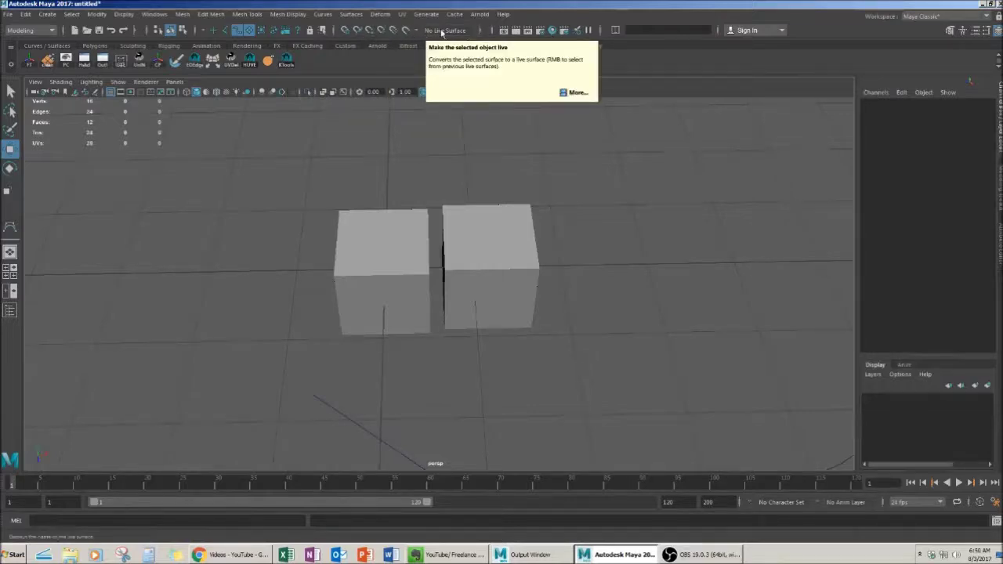
# - Select the cube nearest the origin and move it along the X axis with grid snapping turned on
pyautogui.keyDown('alt'); pyautogui.moveTo(449, 188); pyautogui.dragTo(390, 234); pyautogui.keyUp('alt')
pyautogui.moveTo(293, 190); pyautogui.dragTo(365, 284)
pyautogui.moveTo(307, 210); pyautogui.dragTo(413, 256)
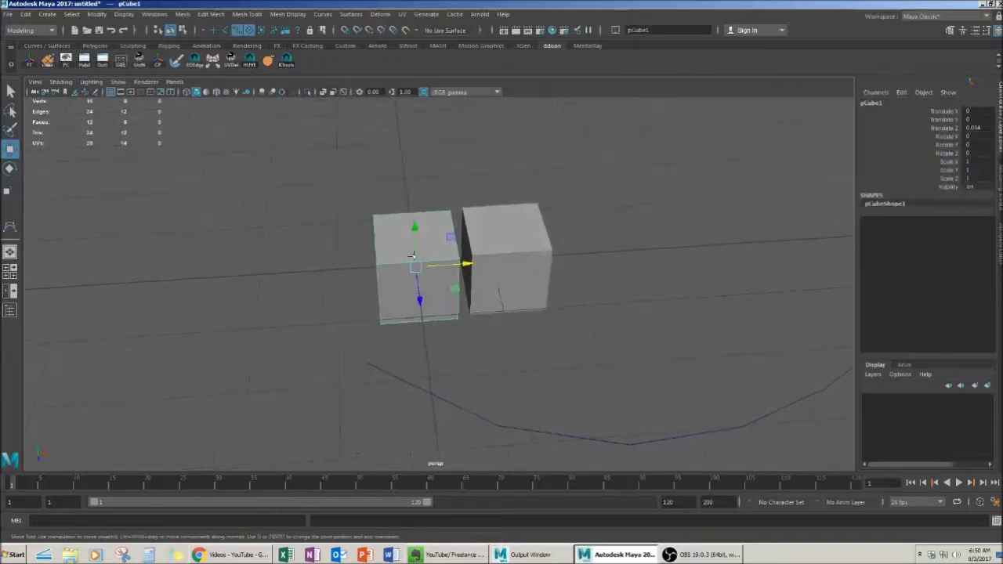
pyautogui.click(345, 31)
pyautogui.moveTo(464, 265); pyautogui.dragTo(388, 268)
# - Stretch the selected cube into a long box by moving its left and right side vertices outward along X to grid lines
pyautogui.keyDown('alt'); pyautogui.moveTo(480, 319); pyautogui.dragTo(470, 313); pyautogui.keyUp('alt')
pyautogui.press('F9')
pyautogui.moveTo(332, 179); pyautogui.dragTo(374, 269)
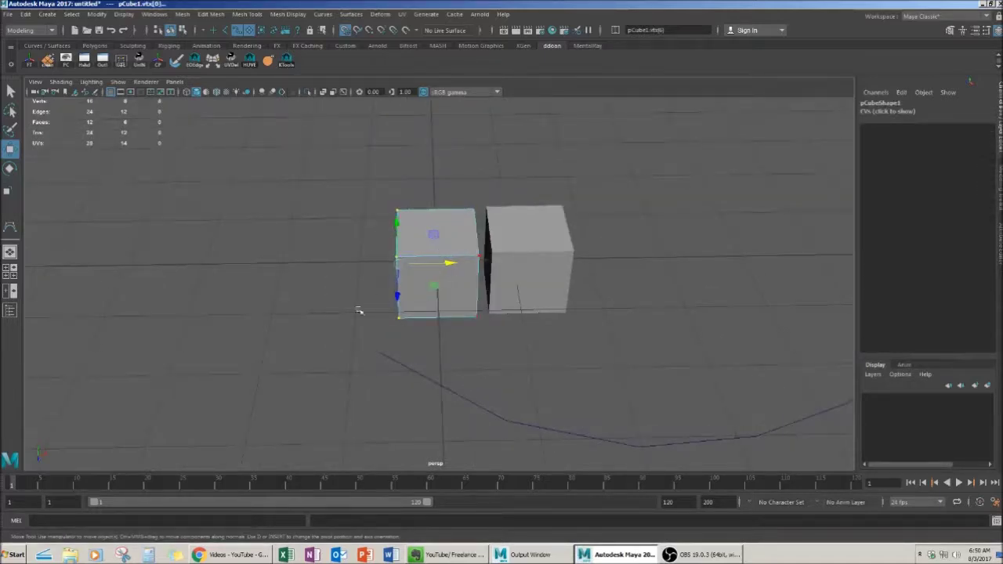
pyautogui.moveTo(449, 267); pyautogui.dragTo(384, 262)
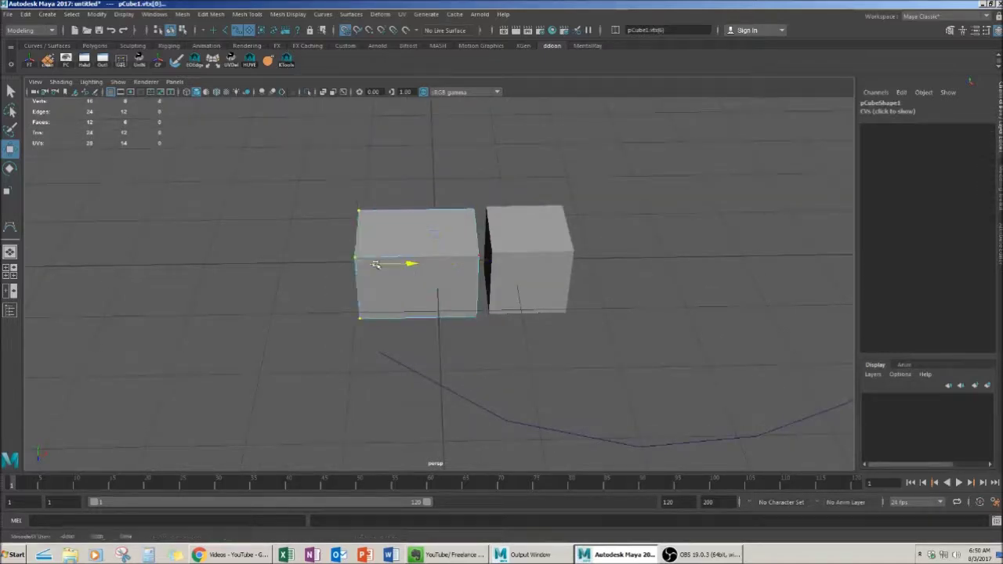
pyautogui.moveTo(428, 172); pyautogui.dragTo(495, 329)
pyautogui.moveTo(510, 262); pyautogui.dragTo(630, 261)
pyautogui.moveTo(260, 162); pyautogui.dragTo(351, 286)
pyautogui.press('F8')
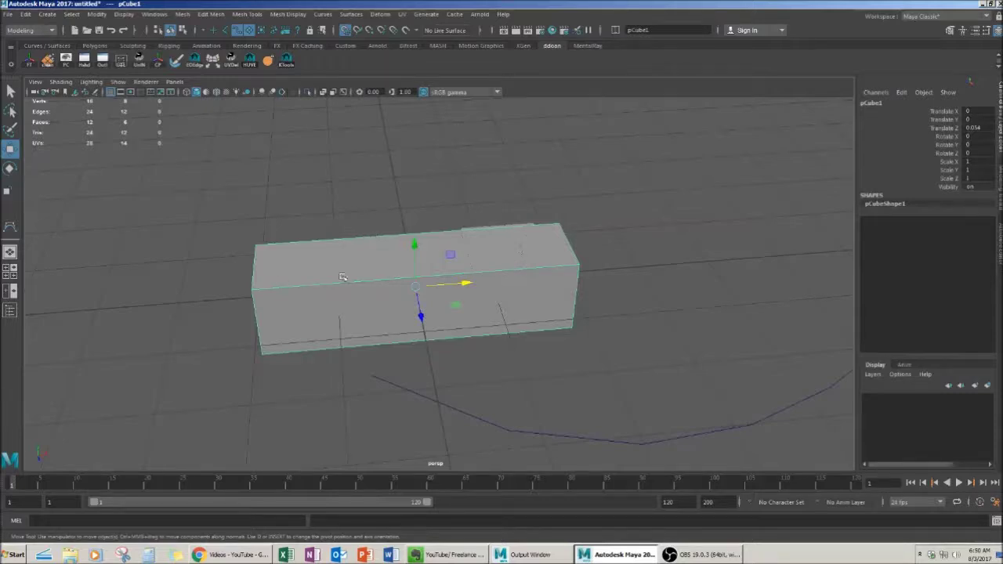
# - Undo the vertex moves on the stretched cube and return to object mode
pyautogui.hotkey('ctrl', 'z')
pyautogui.hotkey('ctrl', 'z')
pyautogui.hotkey('ctrl', 'z')
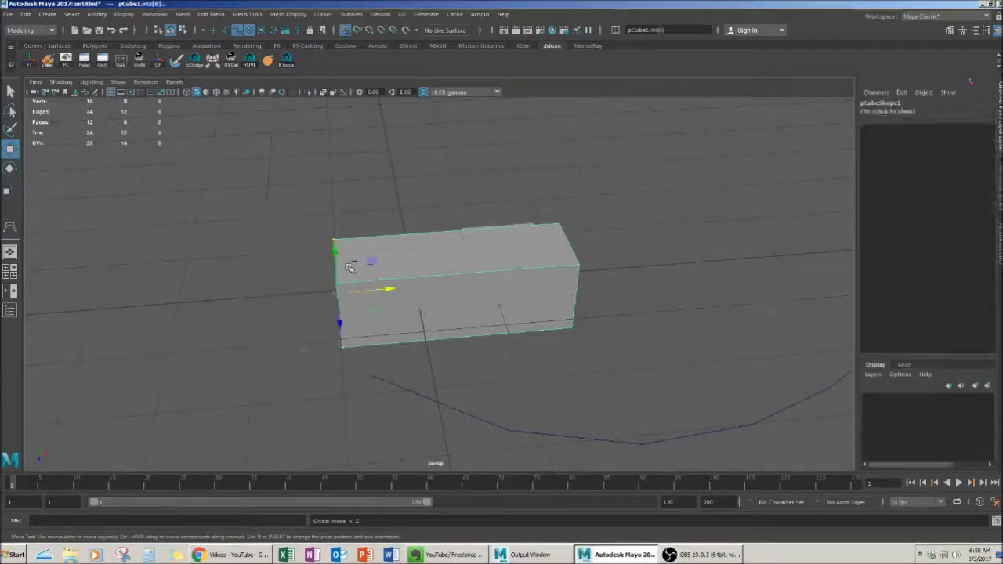
pyautogui.hotkey('ctrl', 'z')
pyautogui.keyDown('alt'); pyautogui.moveTo(347, 273); pyautogui.dragTo(385, 300); pyautogui.keyUp('alt')
pyautogui.press('F8')
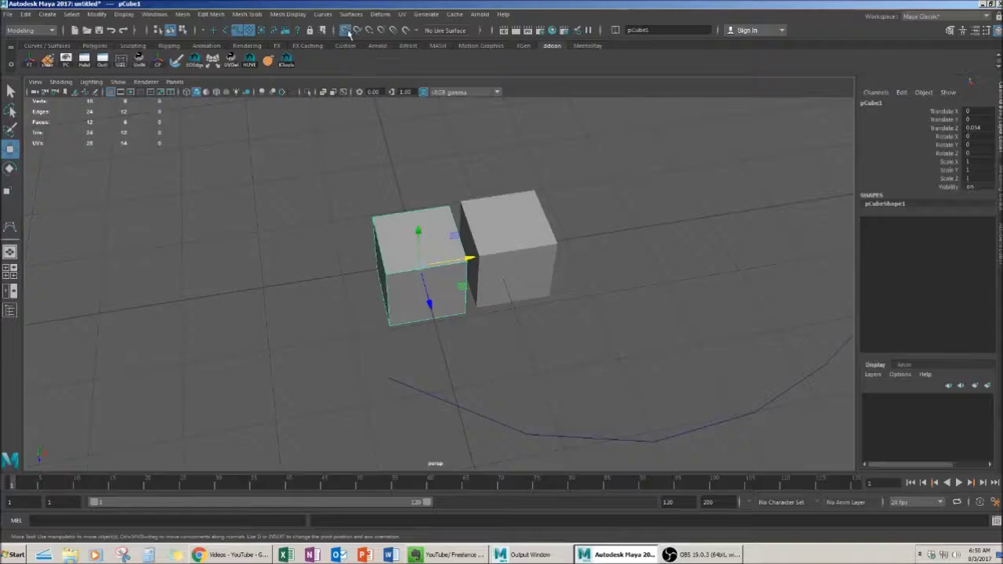
# - Try moving the cube's left side vertices along X with temporary grid snapping, undo the move and return to object mode
pyautogui.keyDown('alt'); pyautogui.moveTo(363, 201); pyautogui.dragTo(332, 182); pyautogui.keyUp('alt')
pyautogui.press('x')
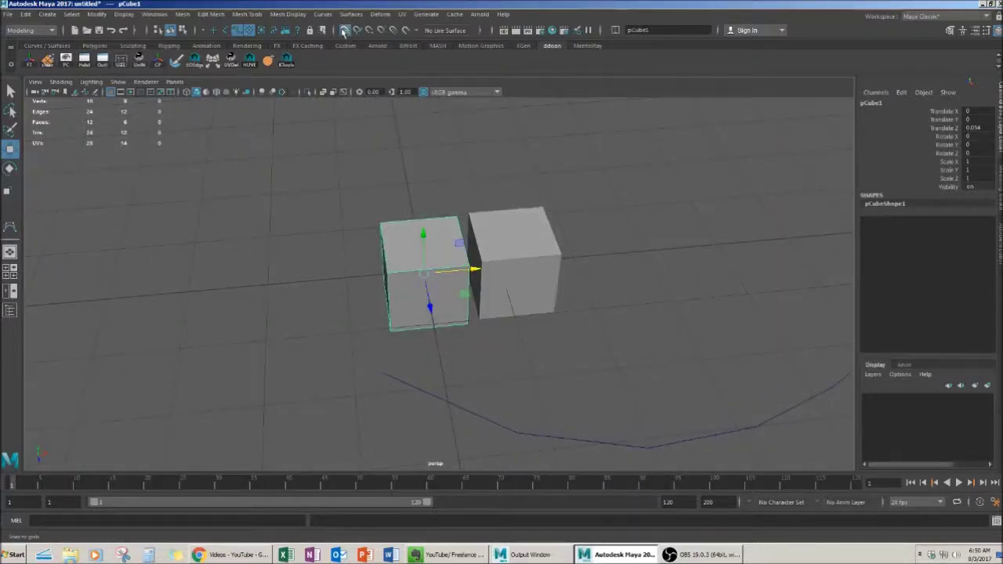
pyautogui.moveTo(405, 253); pyautogui.dragTo(354, 249, button='right')
pyautogui.moveTo(329, 196); pyautogui.dragTo(408, 349)
pyautogui.moveTo(419, 275); pyautogui.dragTo(352, 286)
pyautogui.hotkey('ctrl', 'z')
pyautogui.press('F8')
pyautogui.keyDown('alt'); pyautogui.moveTo(410, 381); pyautogui.dragTo(436, 387); pyautogui.keyUp('alt')
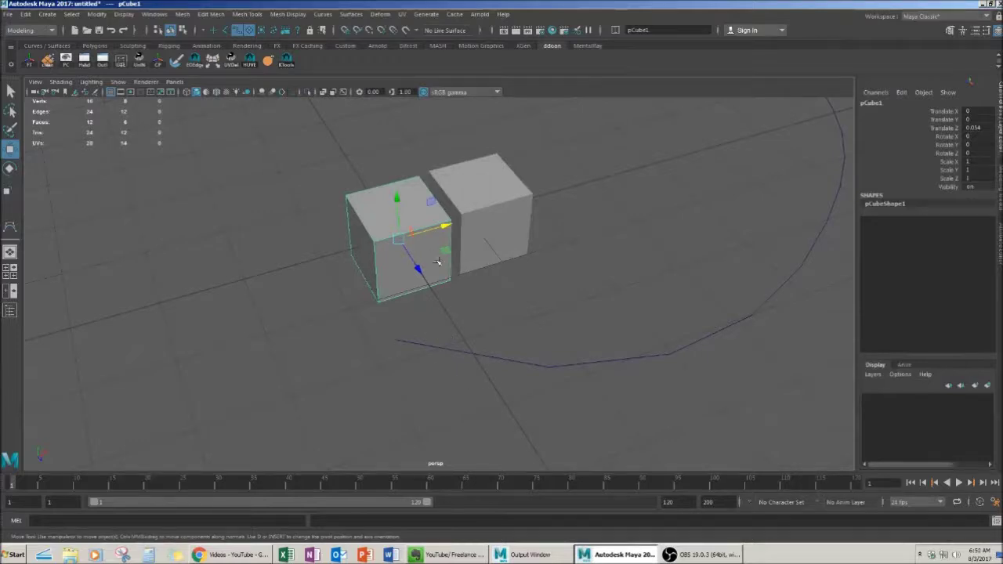
# - Snap the cube's pivot onto the curve and slide it along to the curve's near end using curve snapping
pyautogui.press('v')
pyautogui.moveTo(398, 239); pyautogui.dragTo(454, 329)
pyautogui.moveTo(502, 375); pyautogui.dragTo(582, 313)
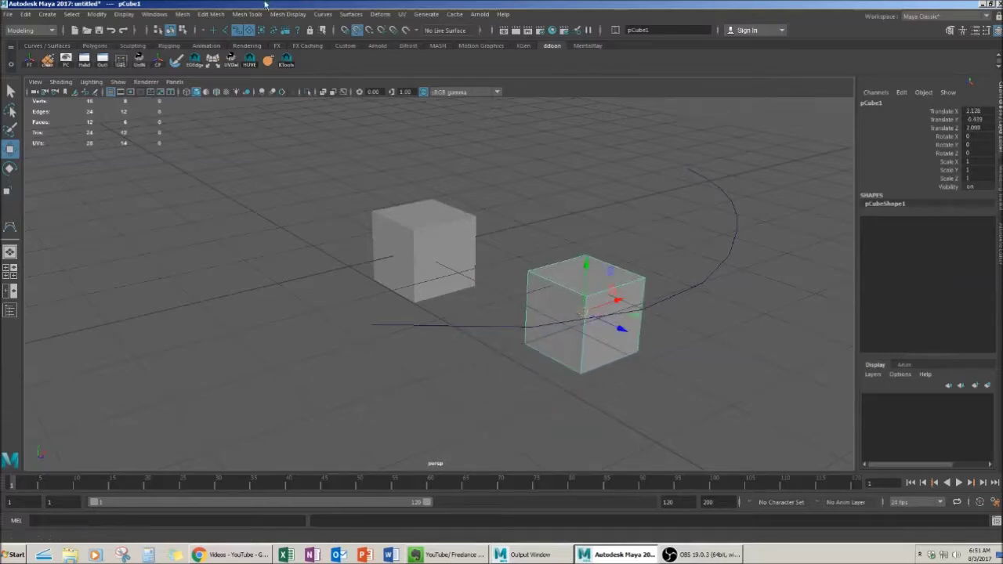
pyautogui.moveTo(581, 312); pyautogui.dragTo(253, 313)
pyautogui.keyDown('alt'); pyautogui.moveTo(500, 301); pyautogui.dragTo(467, 316); pyautogui.keyUp('alt')
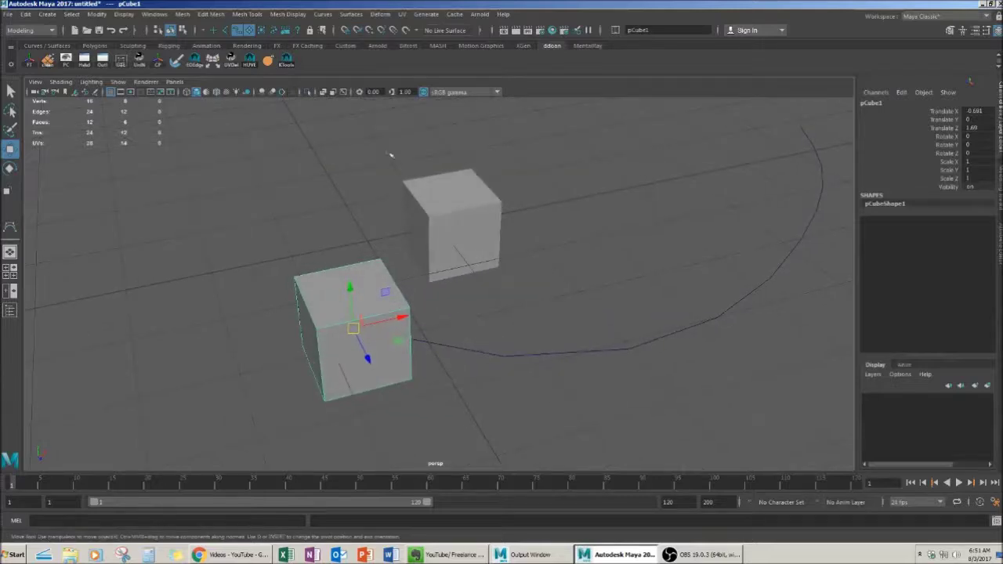
# - Move the cube off the curve, snap it back on and slide it back and forth along the curve
pyautogui.moveTo(351, 330); pyautogui.dragTo(290, 196)
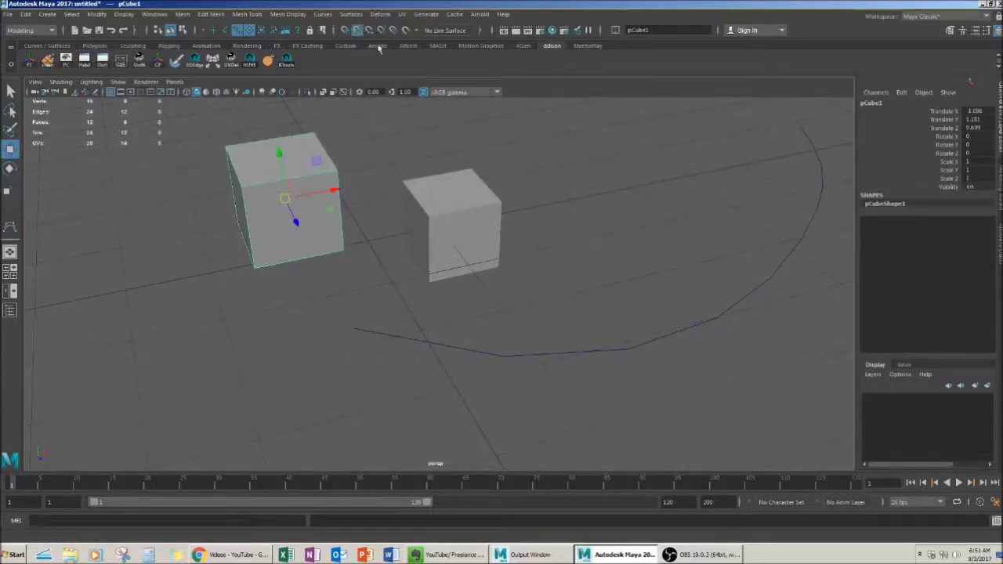
pyautogui.moveTo(558, 356); pyautogui.dragTo(264, 315, button='middle')
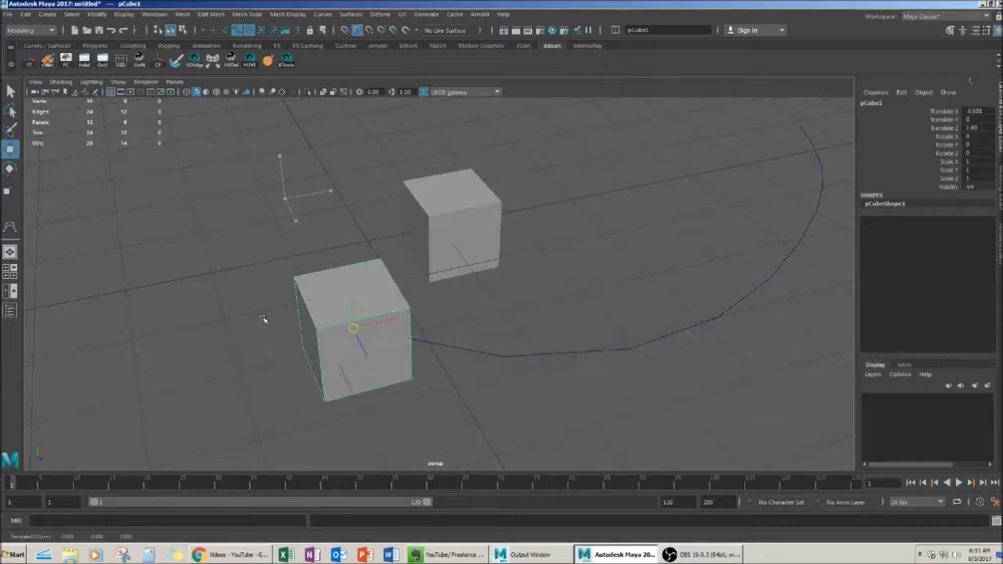
pyautogui.moveTo(522, 369); pyautogui.dragTo(774, 310, button='middle')
pyautogui.moveTo(799, 241); pyautogui.dragTo(389, 347, button='middle')
pyautogui.moveTo(625, 348); pyautogui.dragTo(473, 309, button='middle')
# - Rotate the cube about Y toward the curve and extrude its facing side along the curve with 24 divisions
pyautogui.keyDown('alt'); pyautogui.moveTo(513, 280); pyautogui.dragTo(348, 317); pyautogui.keyUp('alt')
pyautogui.press('e')
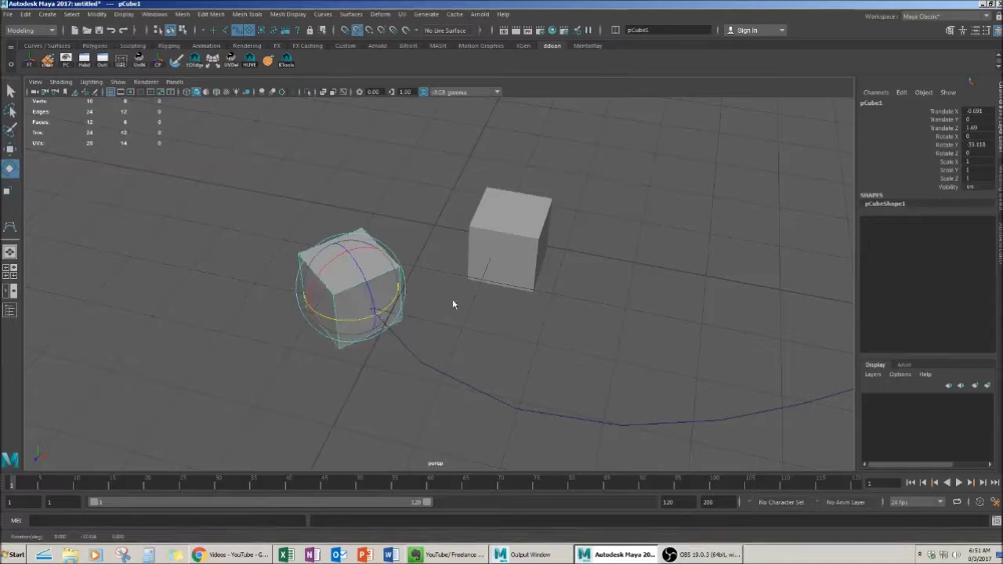
pyautogui.click(459, 336)
pyautogui.click(413, 360)
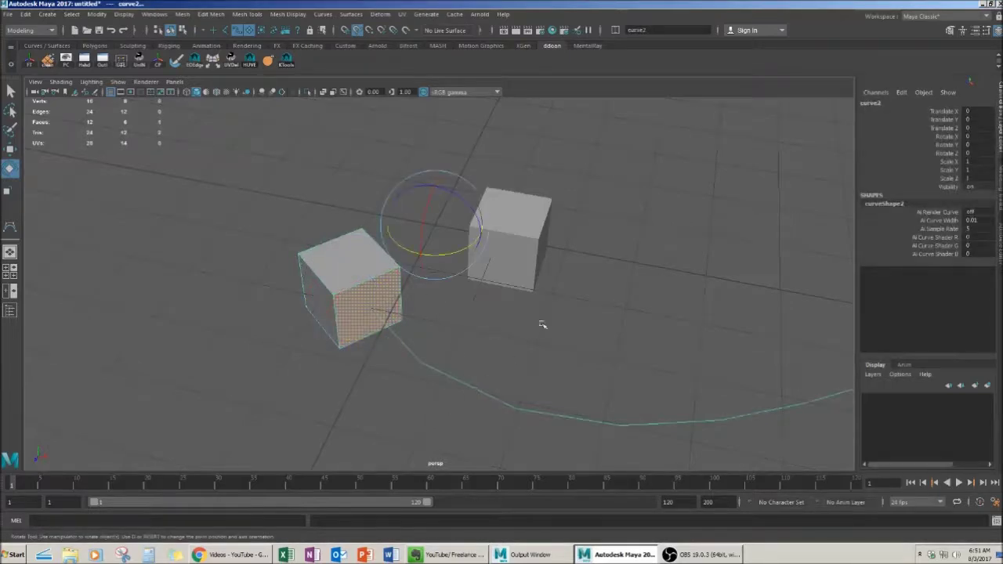
pyautogui.hotkey('ctrl', 'e')
pyautogui.keyDown('alt'); pyautogui.moveTo(535, 350); pyautogui.dragTo(658, 337); pyautogui.keyUp('alt')
pyautogui.click(665, 321)
pyautogui.moveTo(541, 337); pyautogui.dragTo(602, 335, button='middle')
pyautogui.keyDown('alt'); pyautogui.moveTo(432, 363); pyautogui.dragTo(475, 339); pyautogui.keyUp('alt')
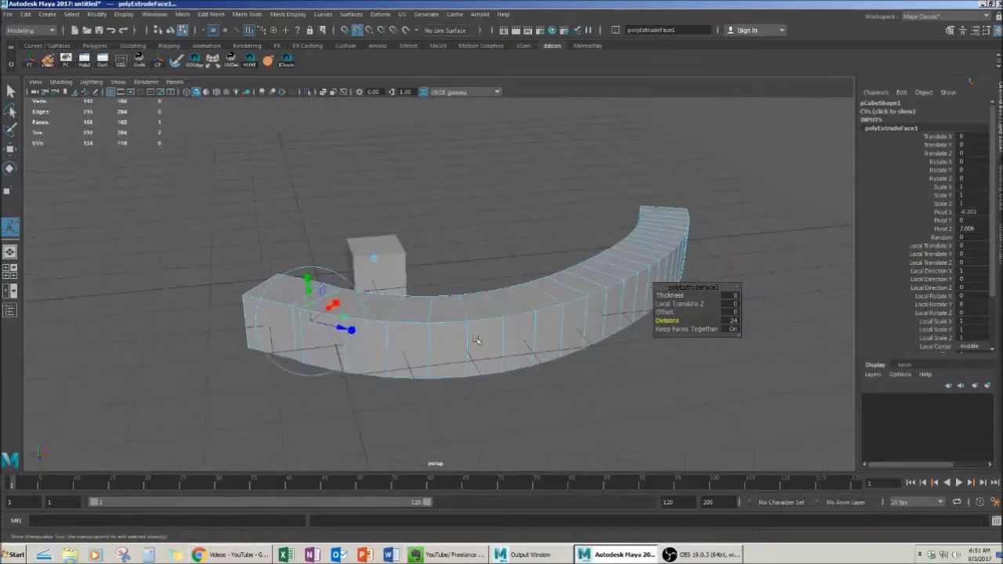
# - Undo the curve extrusion, the cube's rotation and its snapped moves along the curve
pyautogui.press('w')
pyautogui.hotkey('ctrl', 'z')
pyautogui.hotkey('ctrl', 'z')
pyautogui.hotkey('ctrl', 'z')
pyautogui.hotkey('ctrl', 'z')
pyautogui.hotkey('ctrl', 'z')
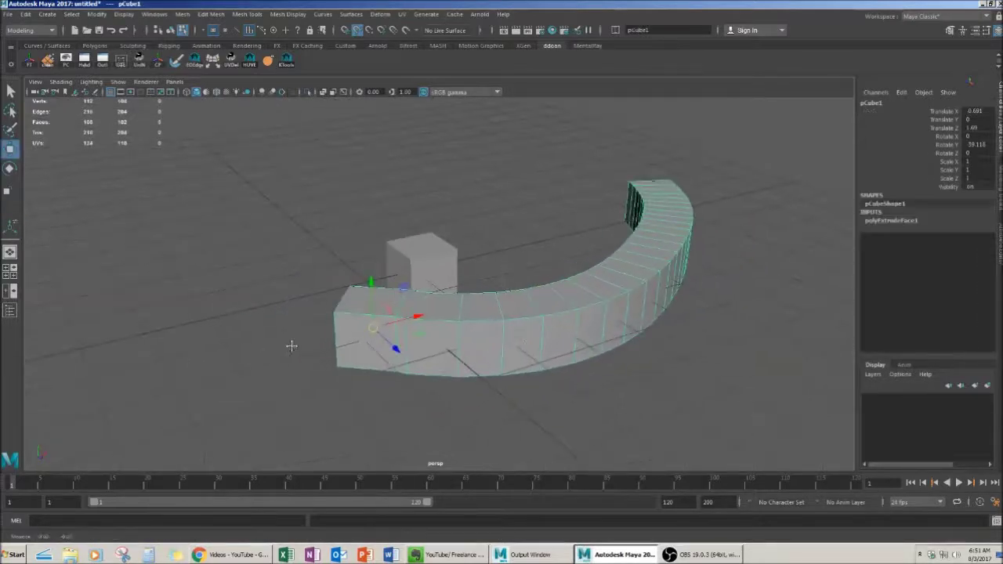
pyautogui.hotkey('ctrl', 'z')
pyautogui.hotkey('ctrl', 'z')
pyautogui.hotkey('ctrl', 'z')
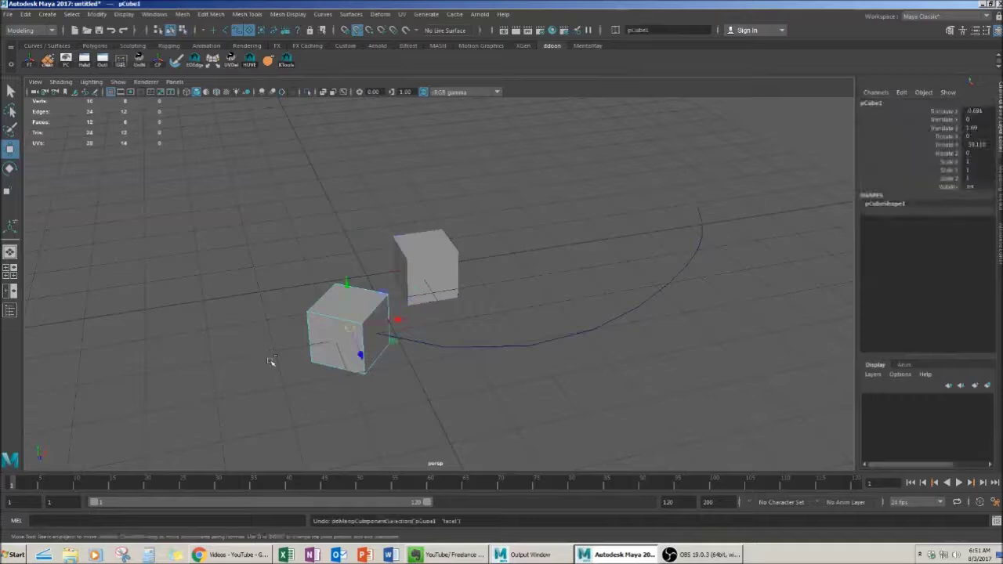
pyautogui.hotkey('ctrl', 'z')
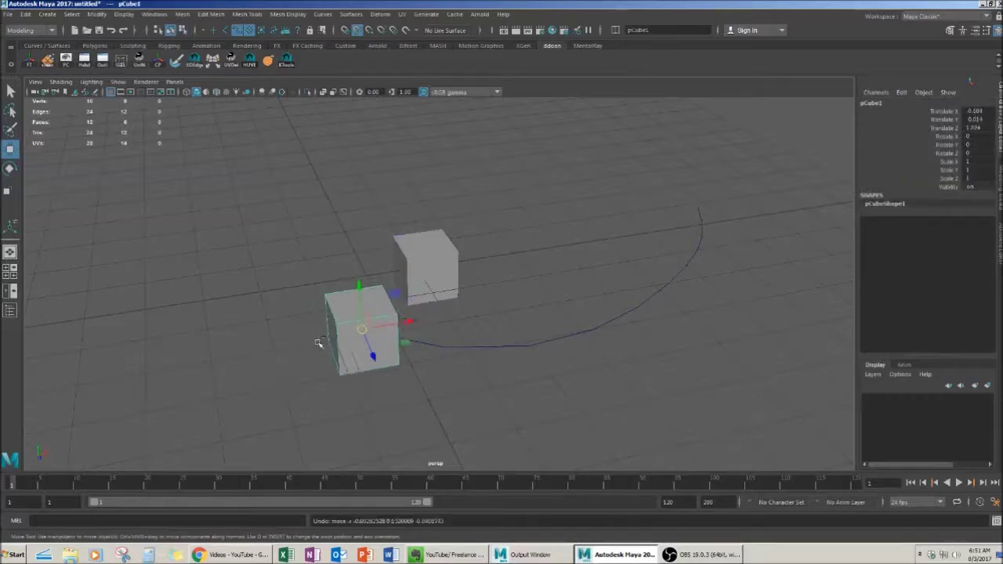
pyautogui.hotkey('ctrl', 'z')
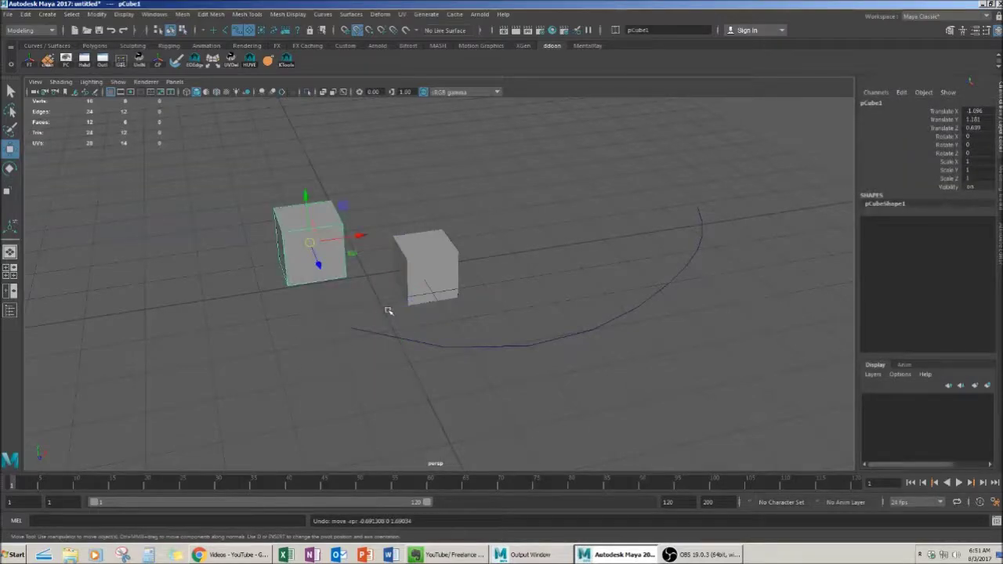
# - Move the cube away, turn off curve snapping, and attach the cube to the curve's near end with temporary curve snapping
pyautogui.keyDown('alt'); pyautogui.moveTo(388, 311); pyautogui.dragTo(363, 318, button='middle'); pyautogui.keyUp('alt')
pyautogui.moveTo(419, 347); pyautogui.dragTo(289, 275, button='middle')
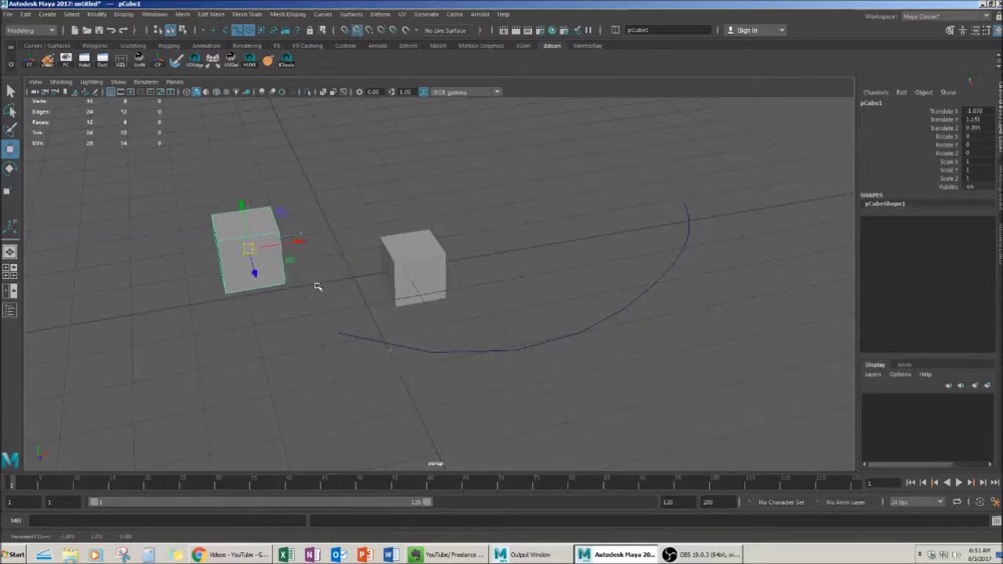
pyautogui.click(357, 31)
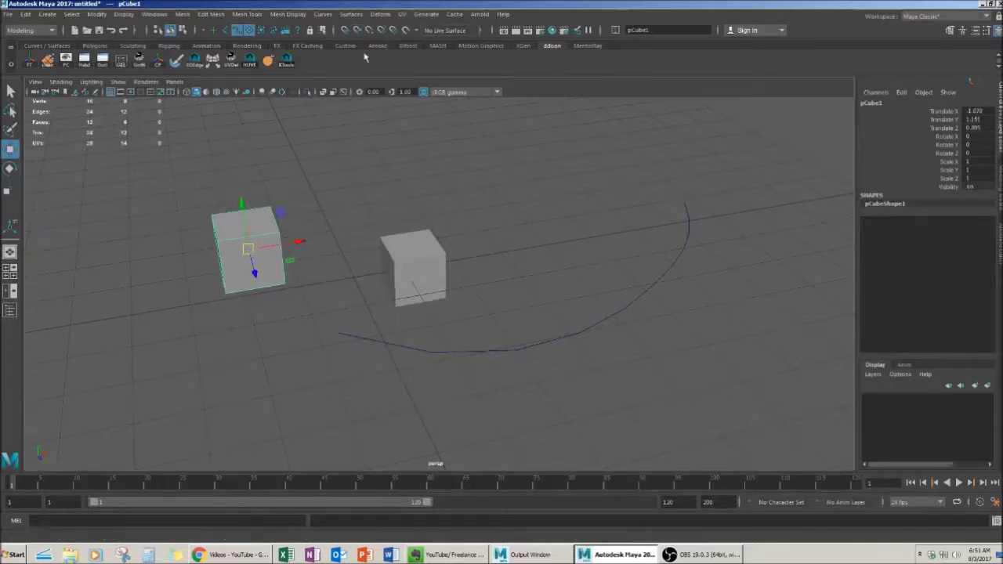
pyautogui.moveTo(423, 359); pyautogui.dragTo(448, 346, button='middle')
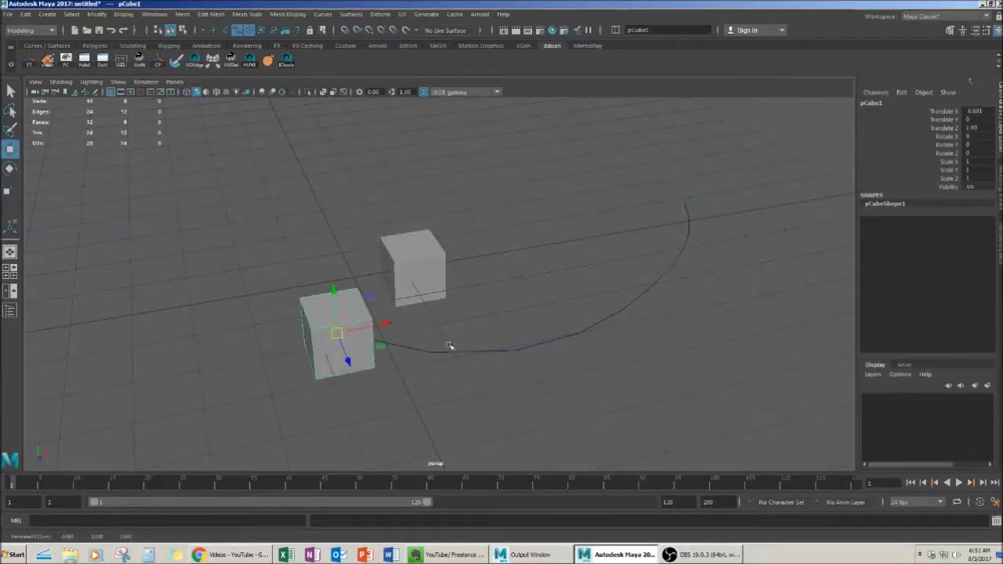
# - Move the cube at the curve's end along the Z axis to Translate Z 0.5
pyautogui.keyDown('alt'); pyautogui.moveTo(461, 346); pyautogui.dragTo(494, 360); pyautogui.keyUp('alt')
pyautogui.click(532, 298)
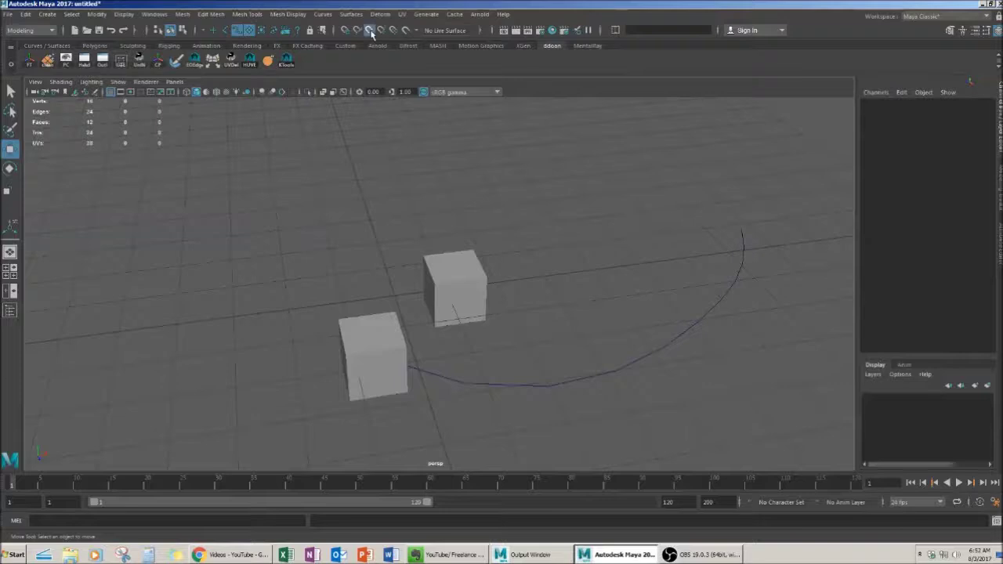
pyautogui.click(373, 384)
pyautogui.moveTo(373, 383); pyautogui.dragTo(356, 315, button='middle')
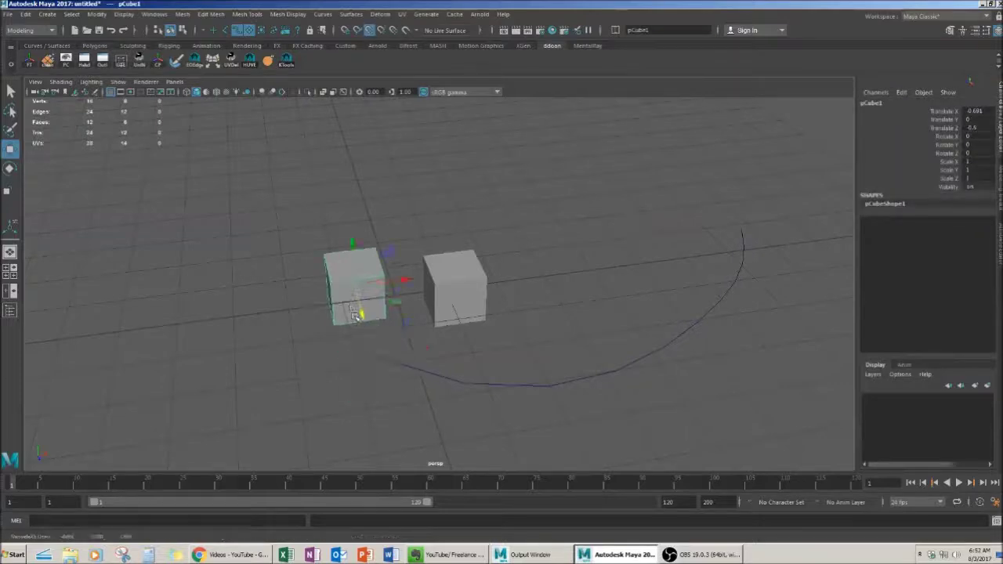
pyautogui.moveTo(366, 333); pyautogui.dragTo(367, 339)
# - Turn on point snapping and snap the cube's pivot to several different vertices of the other cube
pyautogui.click(369, 30)
pyautogui.keyDown('alt'); pyautogui.moveTo(376, 395); pyautogui.dragTo(338, 346); pyautogui.keyUp('alt')
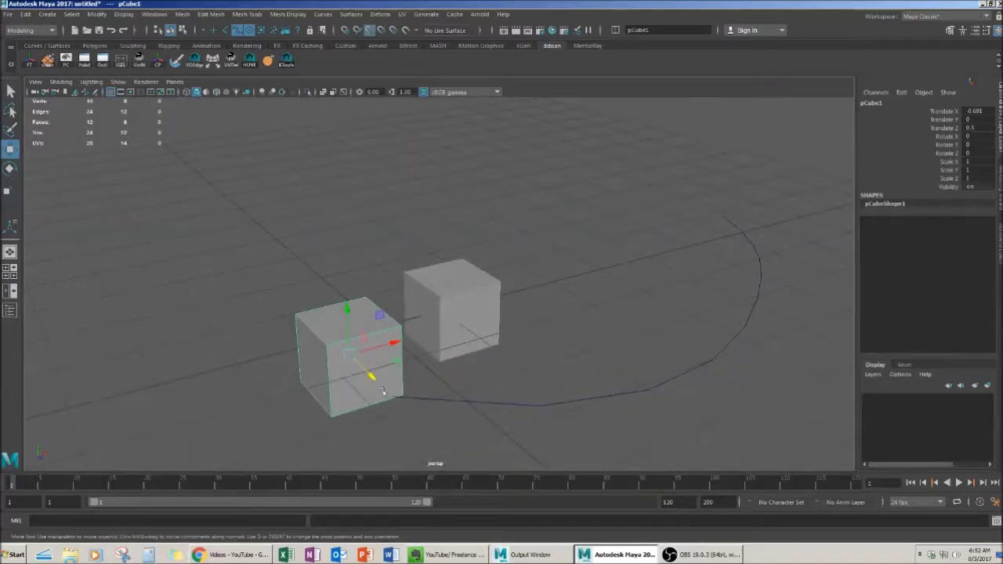
pyautogui.moveTo(347, 358); pyautogui.dragTo(442, 295)
pyautogui.keyDown('alt'); pyautogui.moveTo(503, 368); pyautogui.dragTo(430, 374); pyautogui.keyUp('alt')
pyautogui.moveTo(419, 303); pyautogui.dragTo(396, 369)
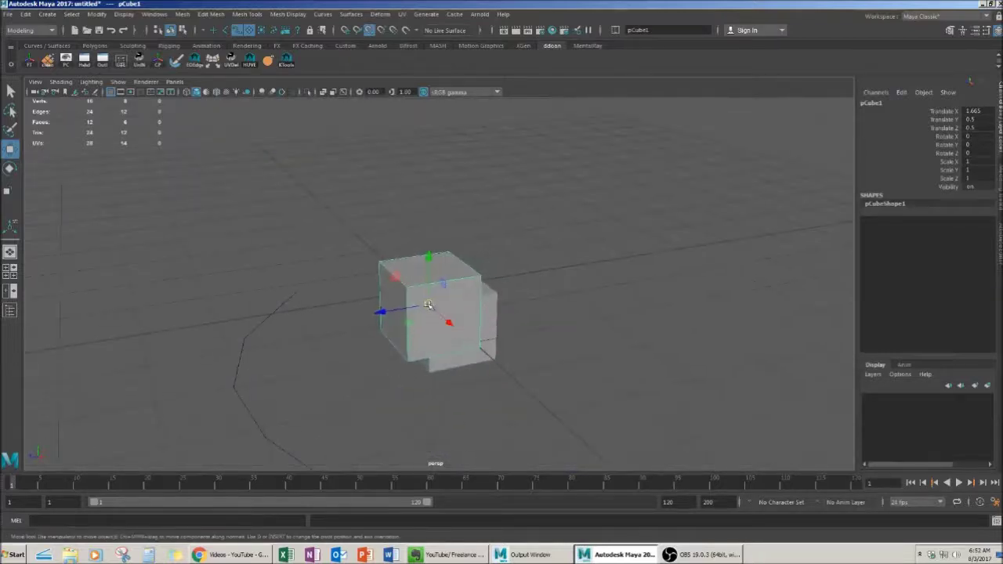
pyautogui.moveTo(428, 305); pyautogui.dragTo(484, 295)
pyautogui.keyDown('alt'); pyautogui.moveTo(298, 426); pyautogui.dragTo(524, 454); pyautogui.keyUp('alt')
pyautogui.moveTo(483, 285); pyautogui.dragTo(434, 302)
pyautogui.keyDown('alt'); pyautogui.moveTo(387, 454); pyautogui.dragTo(433, 411); pyautogui.keyUp('alt')
pyautogui.moveTo(422, 313); pyautogui.dragTo(454, 383)
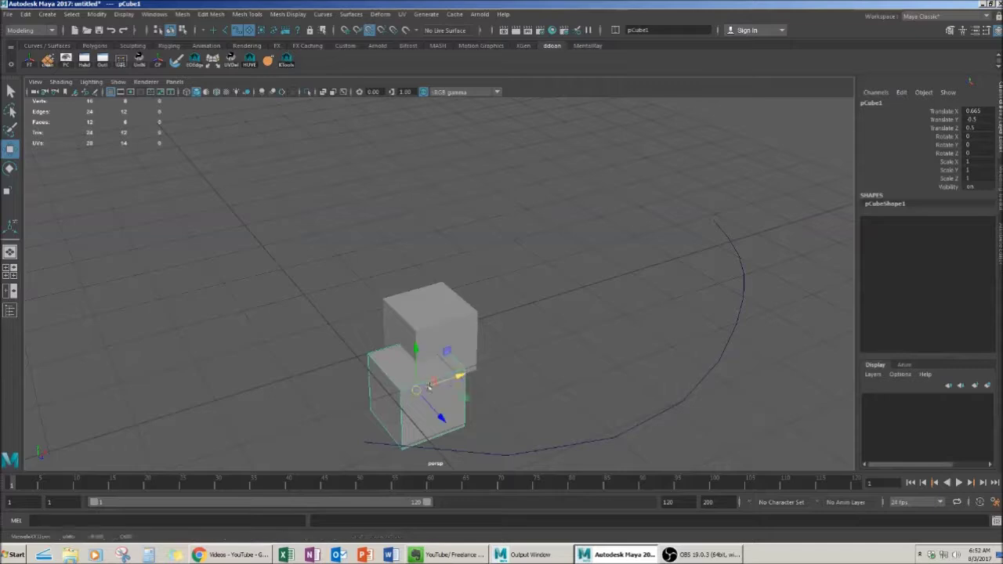
# - Move the cube clear of the other one to about X -0.88, Y -0.18
pyautogui.click(461, 377)
pyautogui.keyDown('alt'); pyautogui.moveTo(438, 361); pyautogui.dragTo(352, 362); pyautogui.keyUp('alt')
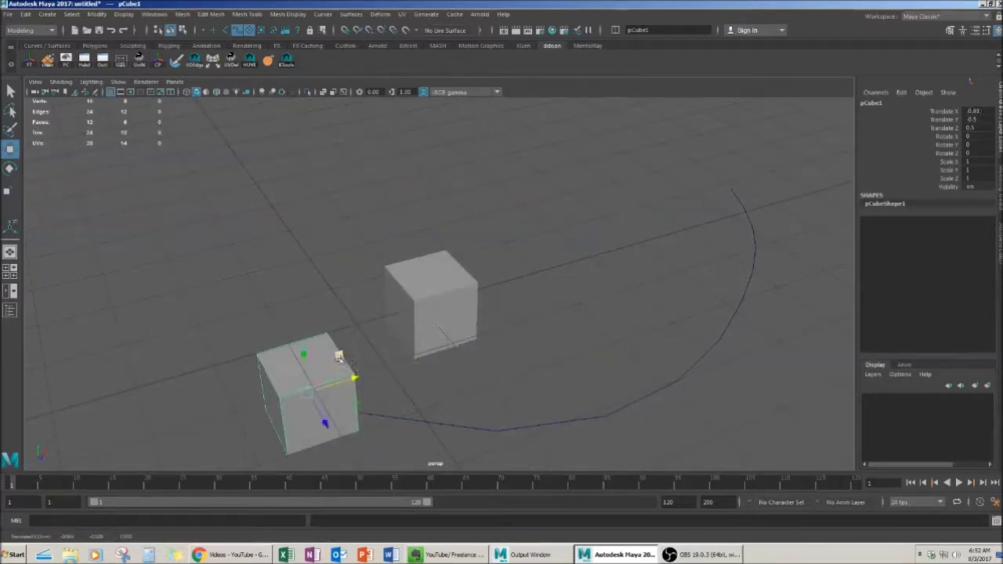
pyautogui.moveTo(308, 362); pyautogui.dragTo(340, 304)
pyautogui.keyDown('alt'); pyautogui.moveTo(340, 307); pyautogui.dragTo(392, 315); pyautogui.keyUp('alt')
pyautogui.moveTo(385, 320)
pyautogui.keyDown('alt'); pyautogui.mouseDown()
pyautogui.moveTo(403, 309)
pyautogui.moveTo(405, 260)
pyautogui.moveTo(386, 270)
pyautogui.moveTo(376, 313)
pyautogui.mouseUp(); pyautogui.keyUp('alt')
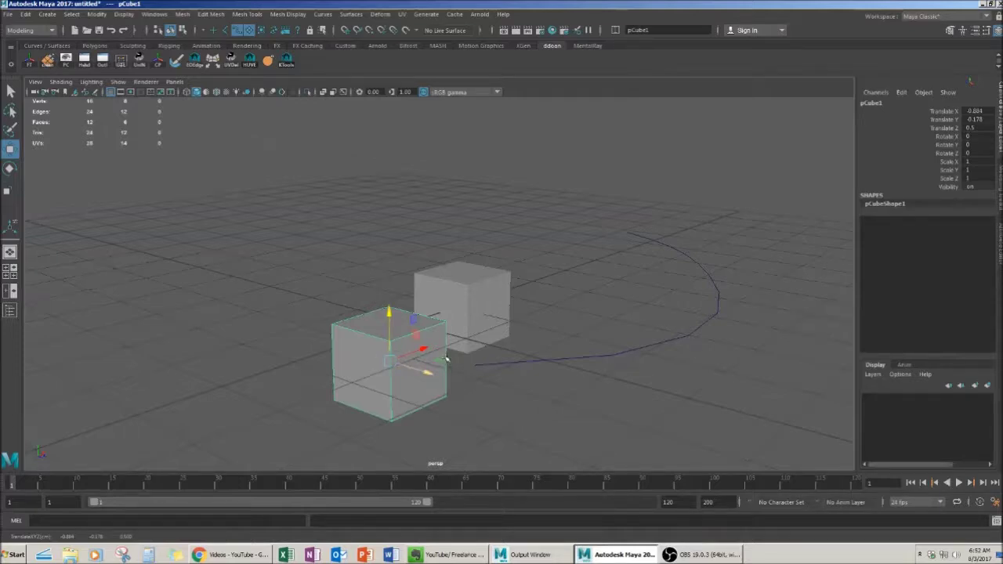
# - Select the second cube, pCube2, and make it a live surface
pyautogui.keyDown('alt'); pyautogui.moveTo(439, 352); pyautogui.dragTo(462, 345); pyautogui.keyUp('alt')
pyautogui.click(499, 264)
pyautogui.keyDown('alt'); pyautogui.moveTo(568, 289); pyautogui.dragTo(520, 291); pyautogui.keyUp('alt')
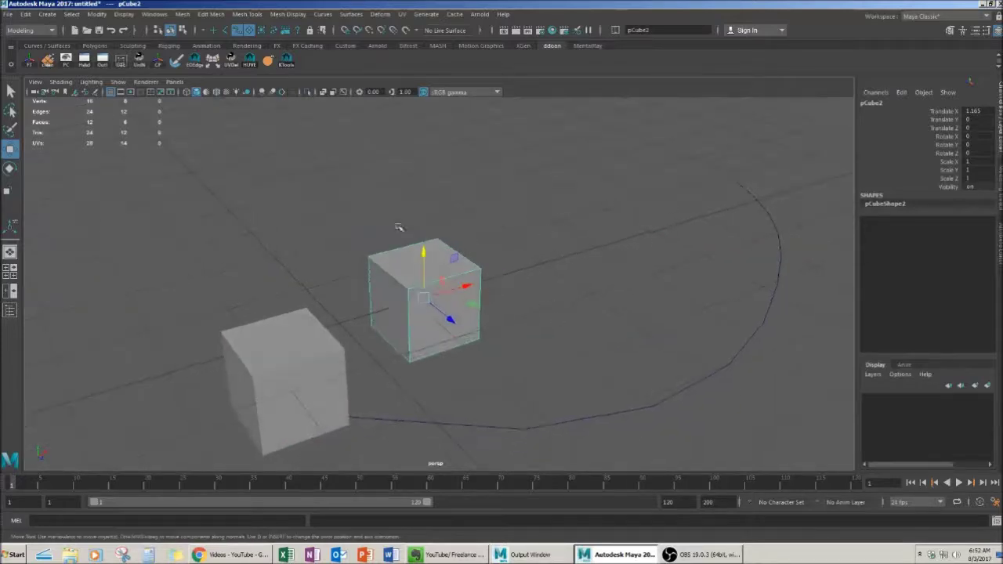
pyautogui.keyDown('shift'); pyautogui.click(281, 369); pyautogui.keyUp('shift')
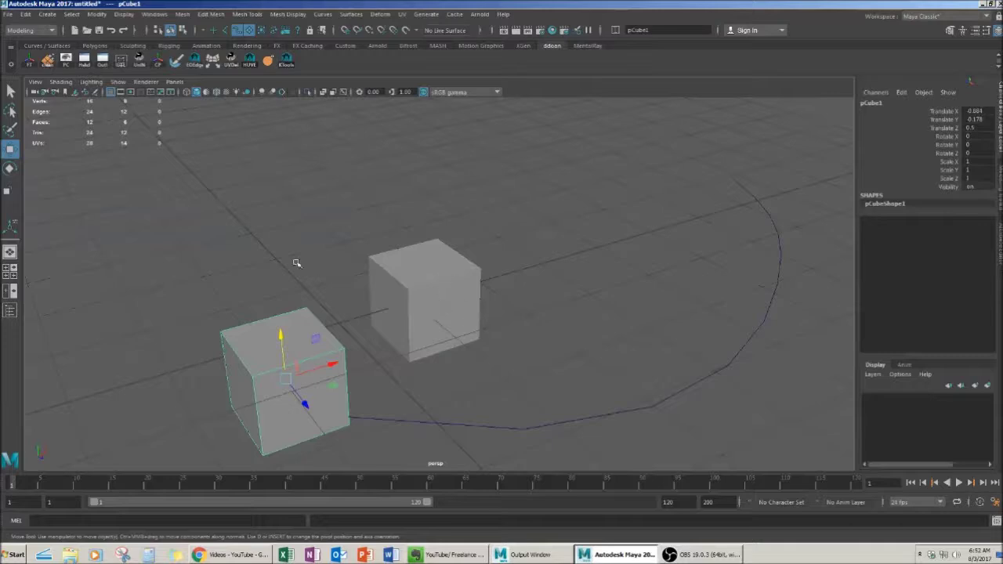
pyautogui.click(458, 270)
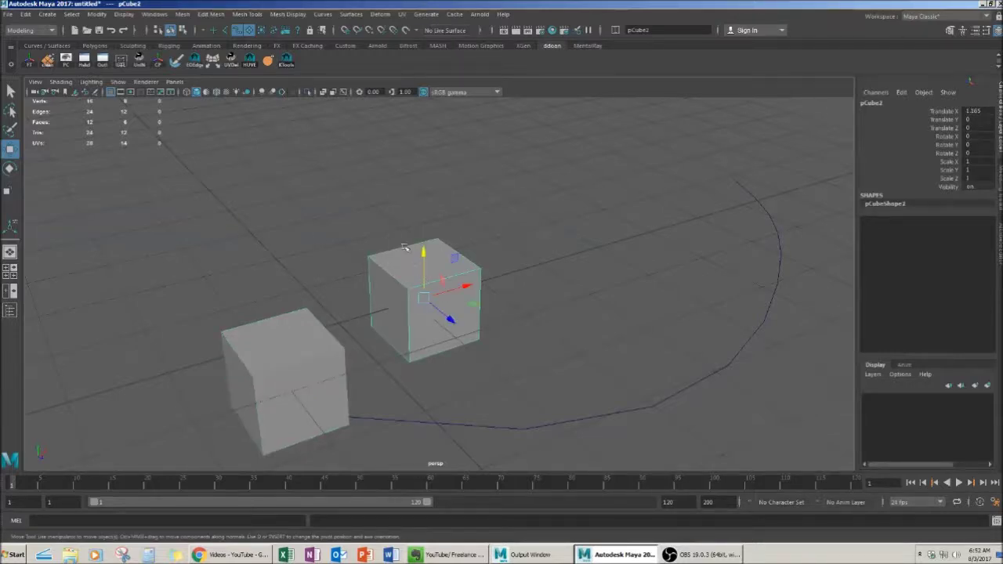
pyautogui.click(405, 30)
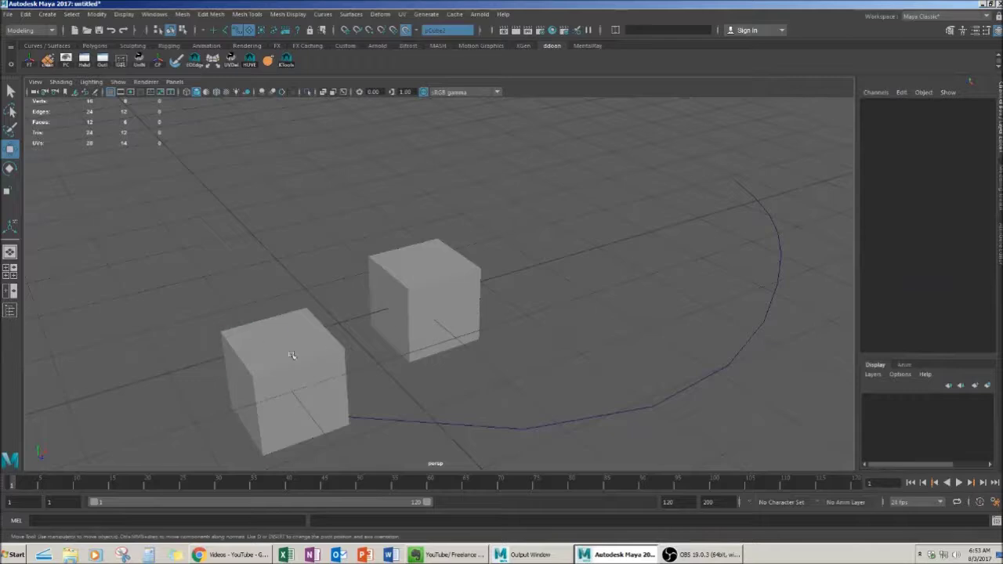
# - Select the first cube, pCube1, and slide it over the live surface of pCube2, snapping it to different spots
pyautogui.click(254, 335)
pyautogui.moveTo(284, 376); pyautogui.dragTo(937, 137)
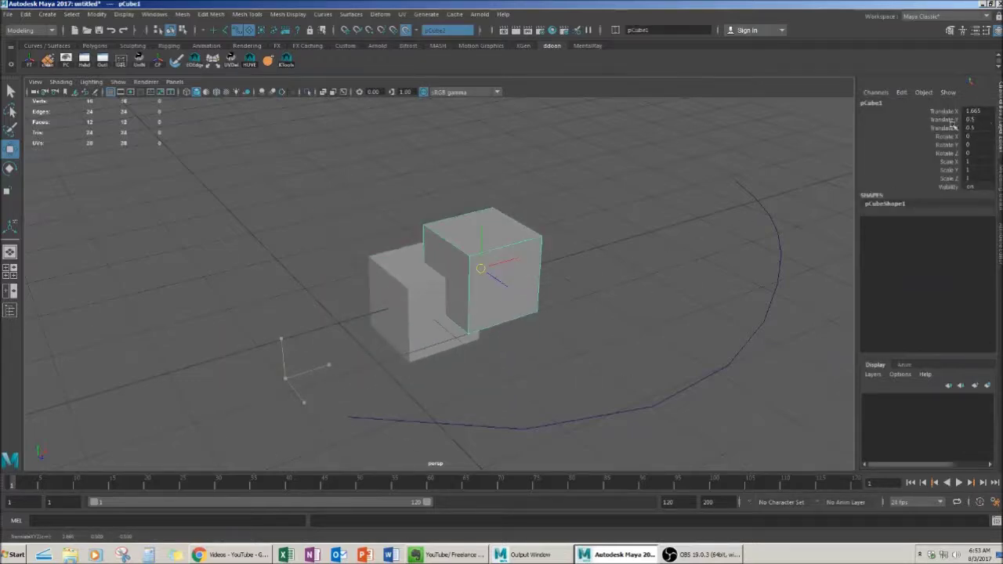
pyautogui.moveTo(735, 160); pyautogui.dragTo(338, 260)
# - Release the live surface and move pCube1 freely beside the other cube
pyautogui.click(406, 32)
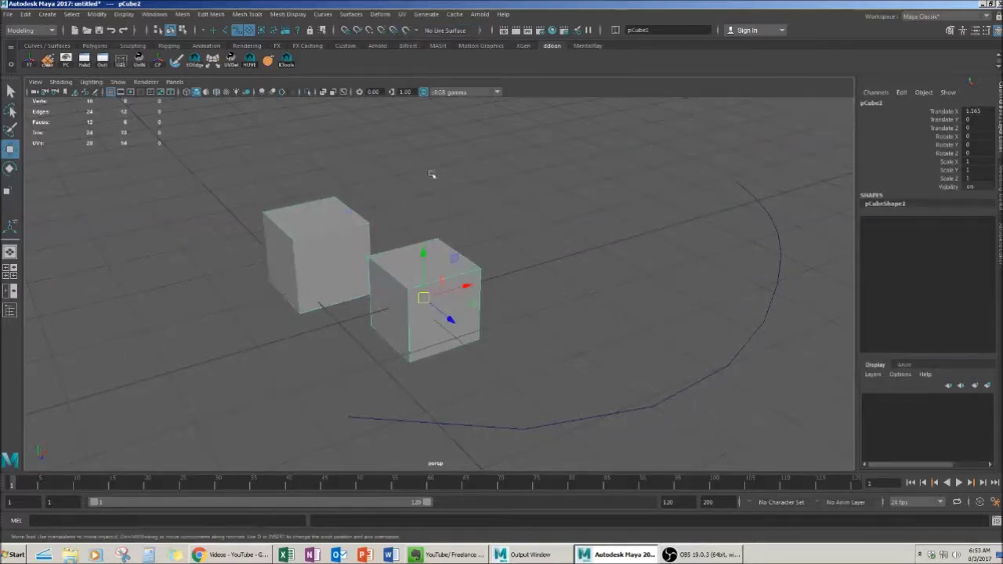
pyautogui.click(407, 31)
pyautogui.click(338, 246)
pyautogui.moveTo(328, 250); pyautogui.dragTo(316, 317)
pyautogui.click(407, 30)
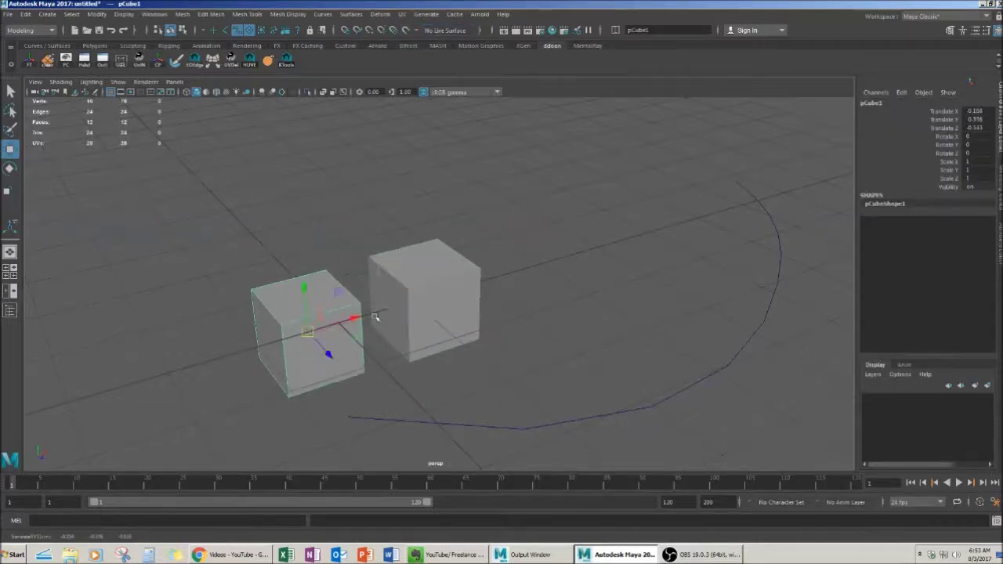
# - Undo the recent moves of pCube1 and turn off the live surface on pCube2
pyautogui.hotkey('ctrl', 'z')
pyautogui.hotkey('ctrl', 'z')
pyautogui.hotkey('ctrl', 'z')
pyautogui.hotkey('ctrl', 'z')
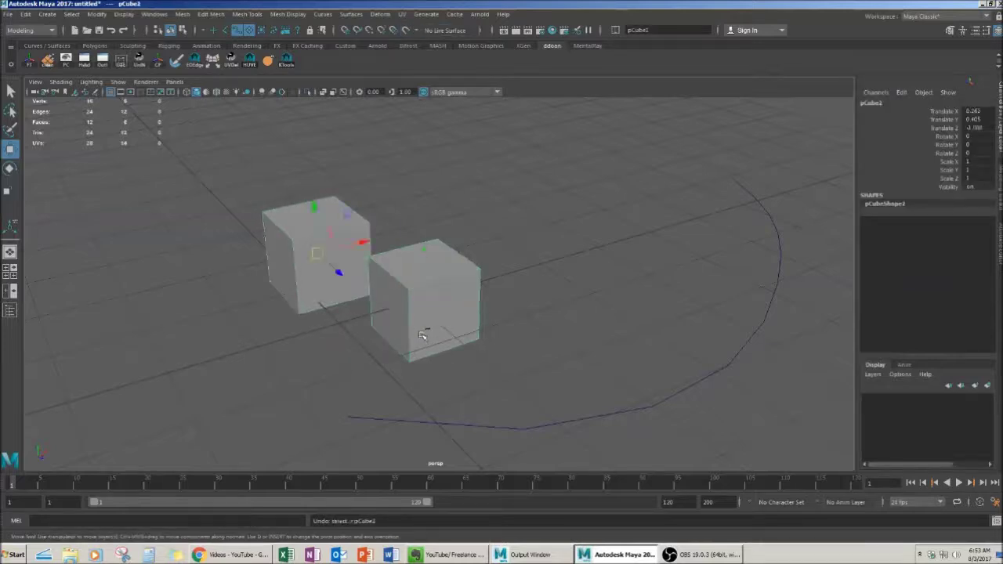
pyautogui.hotkey('ctrl', 'z')
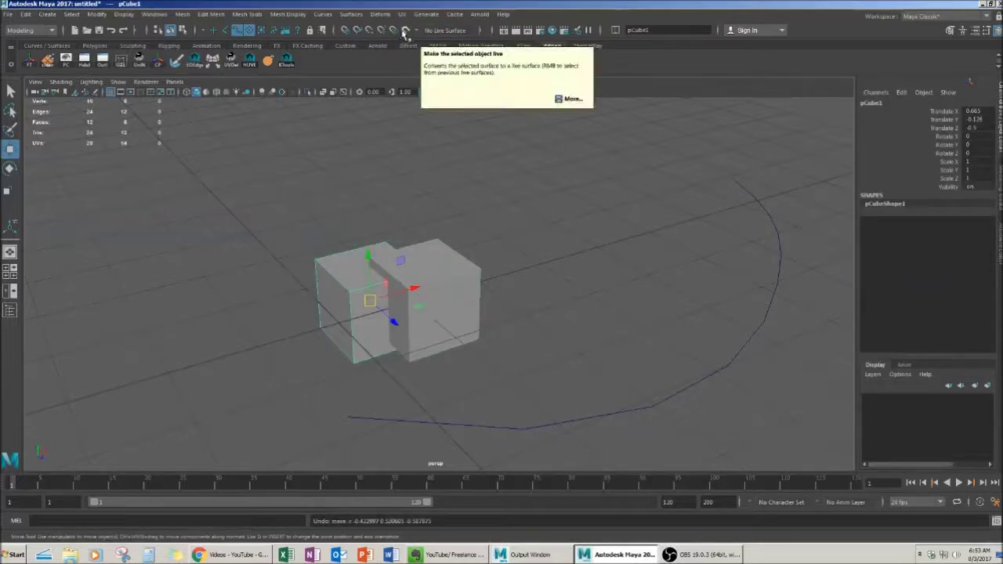
pyautogui.hotkey('ctrl', 'z')
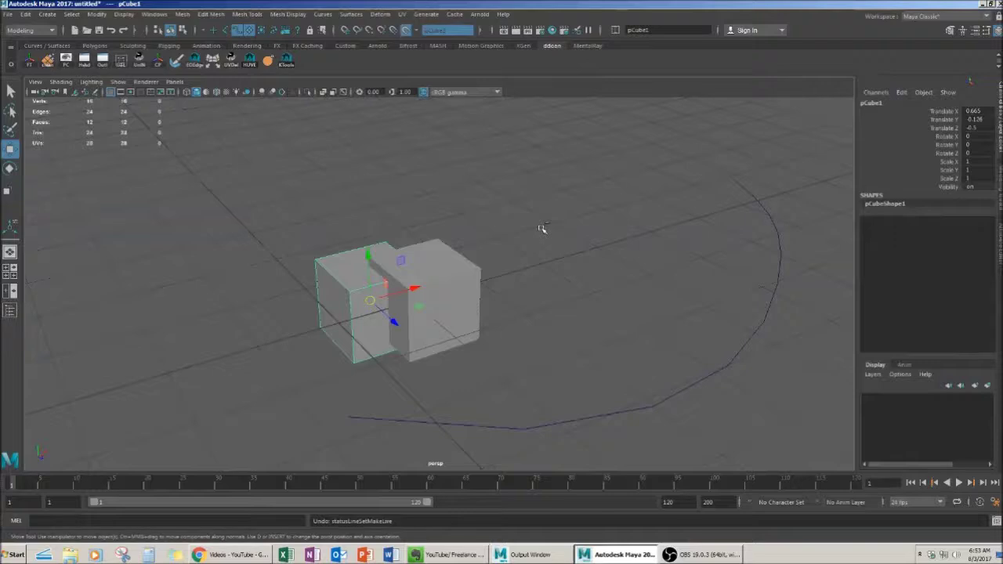
pyautogui.keyDown('alt'); pyautogui.moveTo(542, 228); pyautogui.dragTo(408, 99); pyautogui.keyUp('alt')
pyautogui.click(405, 32)
# - Move pCube1 back along the Z axis to about Translate Z -0.15
pyautogui.keyDown('alt'); pyautogui.moveTo(463, 157); pyautogui.dragTo(499, 223); pyautogui.keyUp('alt')
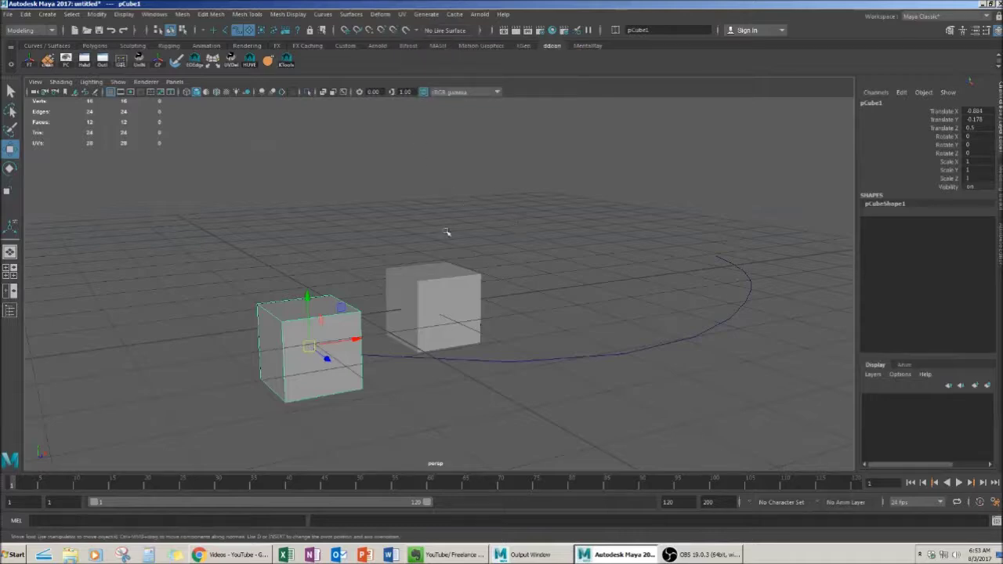
pyautogui.keyDown('alt'); pyautogui.moveTo(391, 268); pyautogui.dragTo(369, 413); pyautogui.keyUp('alt')
pyautogui.moveTo(370, 413); pyautogui.dragTo(418, 374, button='middle')
pyautogui.keyDown('alt'); pyautogui.moveTo(418, 374); pyautogui.dragTo(408, 358); pyautogui.keyUp('alt')
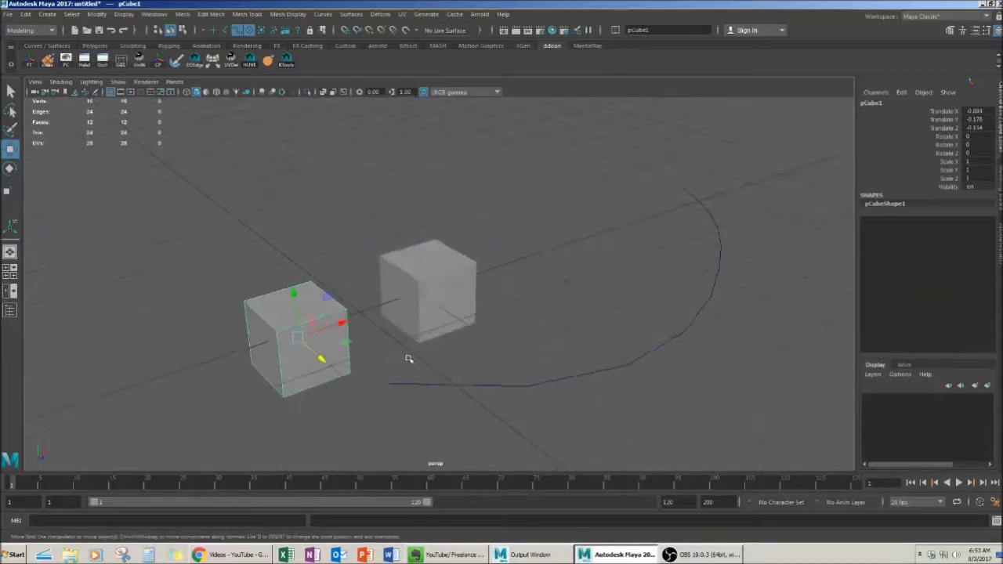
pyautogui.keyDown('alt'); pyautogui.moveTo(387, 328); pyautogui.dragTo(342, 321); pyautogui.keyUp('alt')
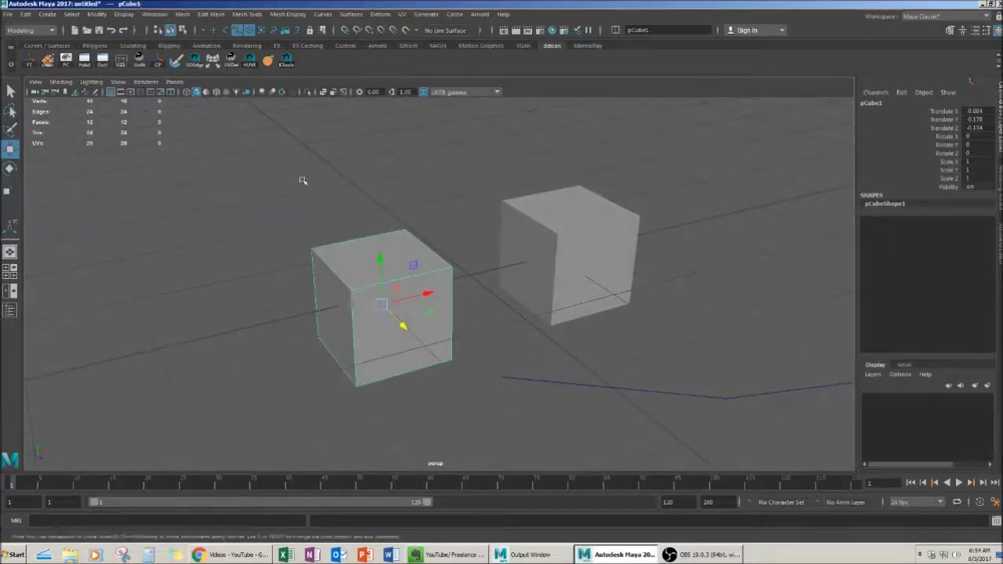
# - Nudge pCube1's pivot slightly off its middle and reset it with Center Pivot
pyautogui.press('d')
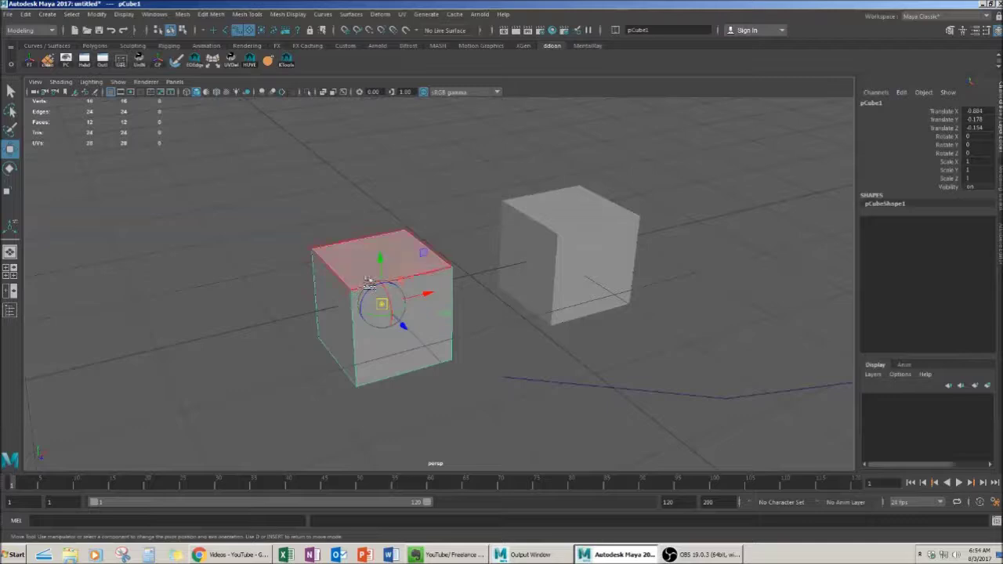
pyautogui.moveTo(381, 304)
pyautogui.mouseDown()
pyautogui.moveTo(351, 365)
pyautogui.moveTo(347, 263)
pyautogui.moveTo(365, 271)
pyautogui.moveTo(370, 302)
pyautogui.mouseUp()
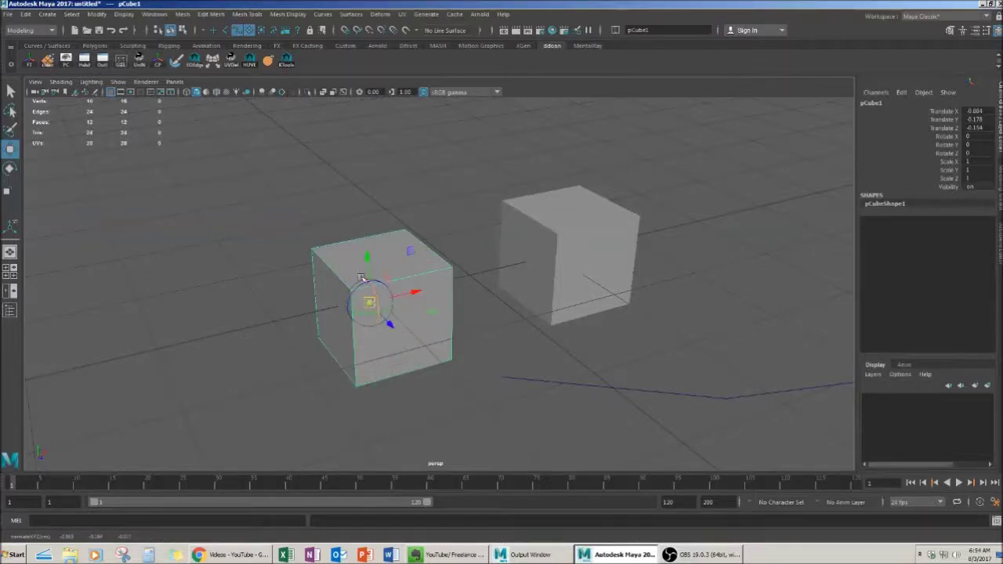
pyautogui.press('d')
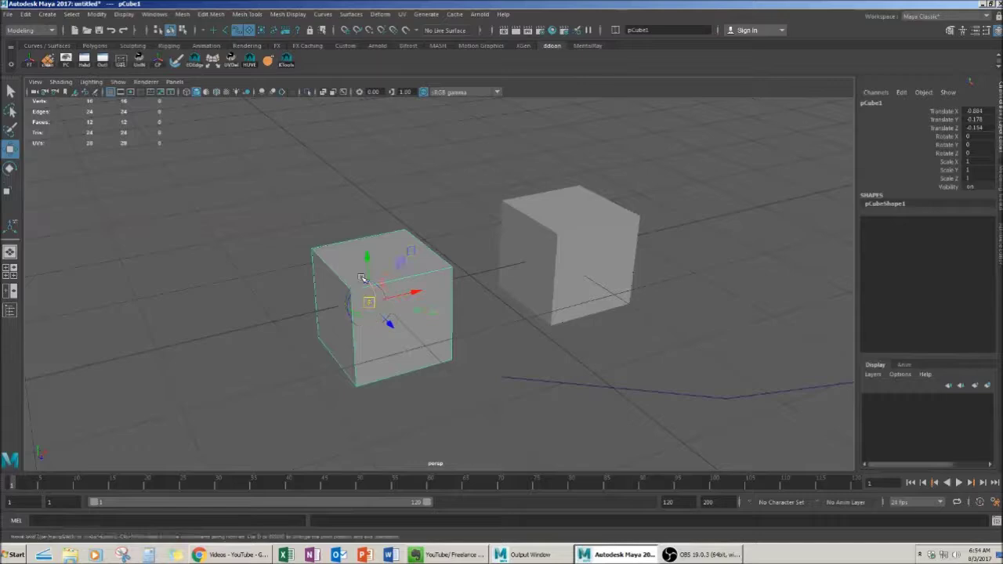
pyautogui.click(97, 14)
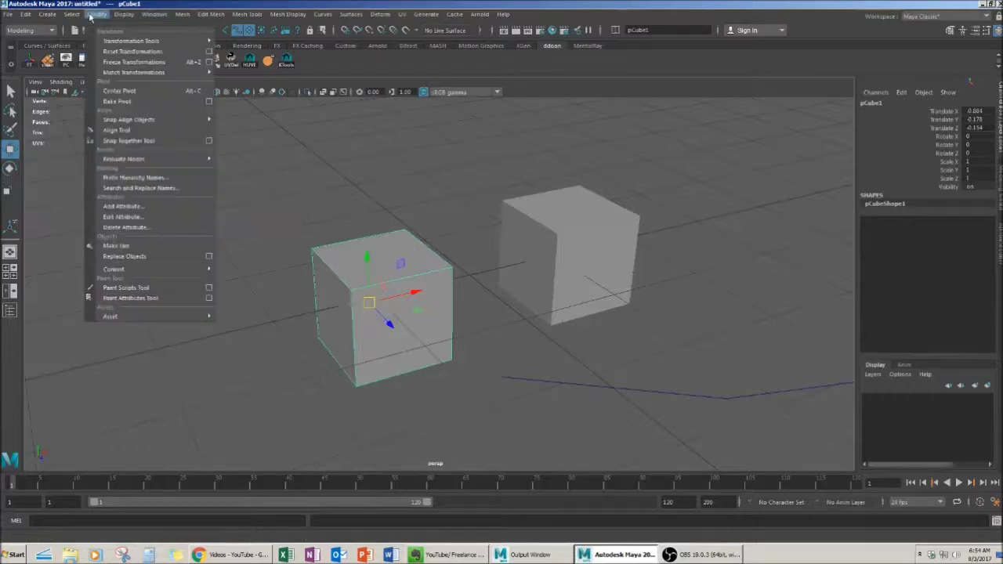
pyautogui.click(131, 90)
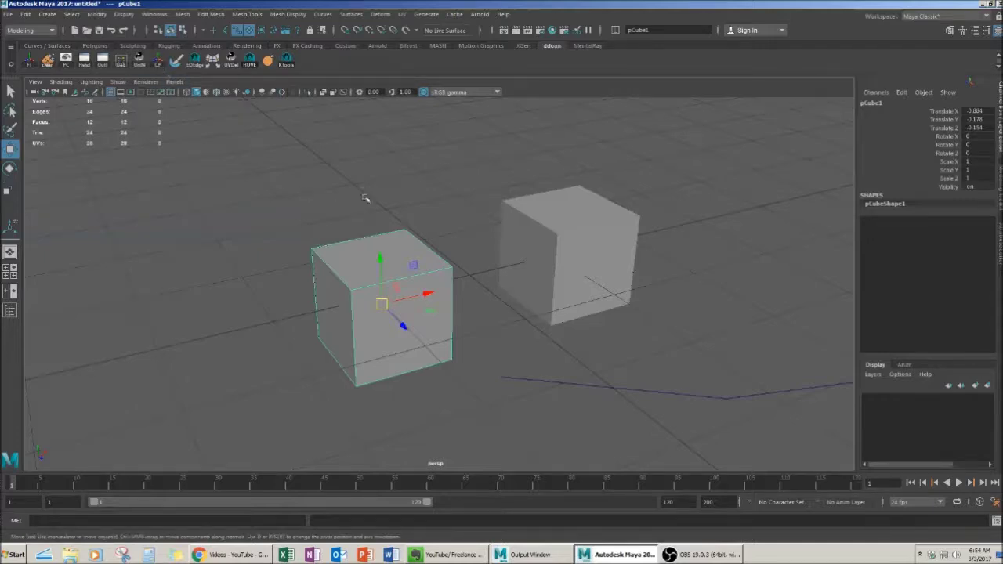
pyautogui.keyDown('alt'); pyautogui.moveTo(402, 271); pyautogui.dragTo(470, 291); pyautogui.keyUp('alt')
pyautogui.click(97, 14)
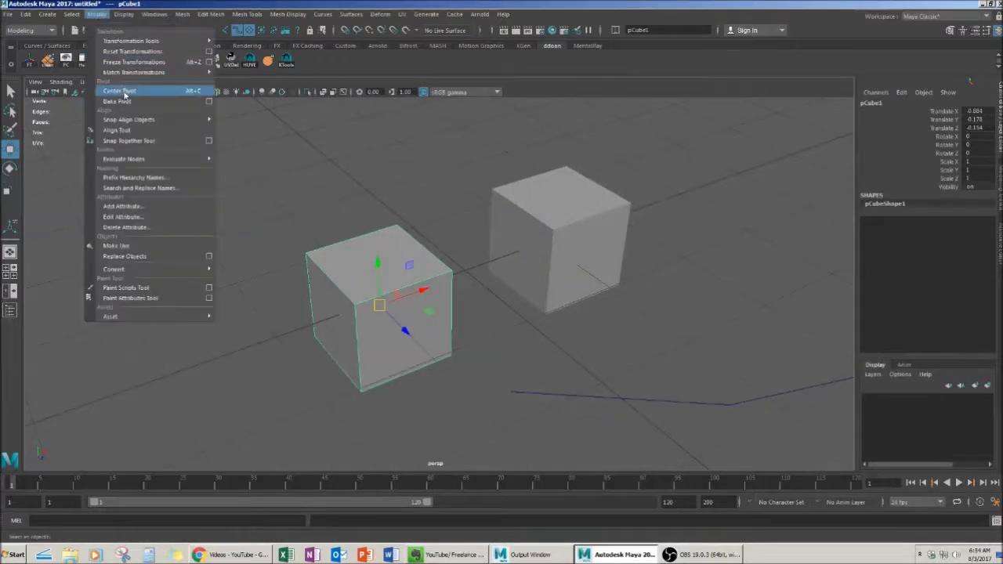
# - Snap pCube1's pivot with point snapping to the lower front corner nearest the other cube
pyautogui.keyDown('alt'); pyautogui.moveTo(548, 373); pyautogui.dragTo(513, 348); pyautogui.keyUp('alt')
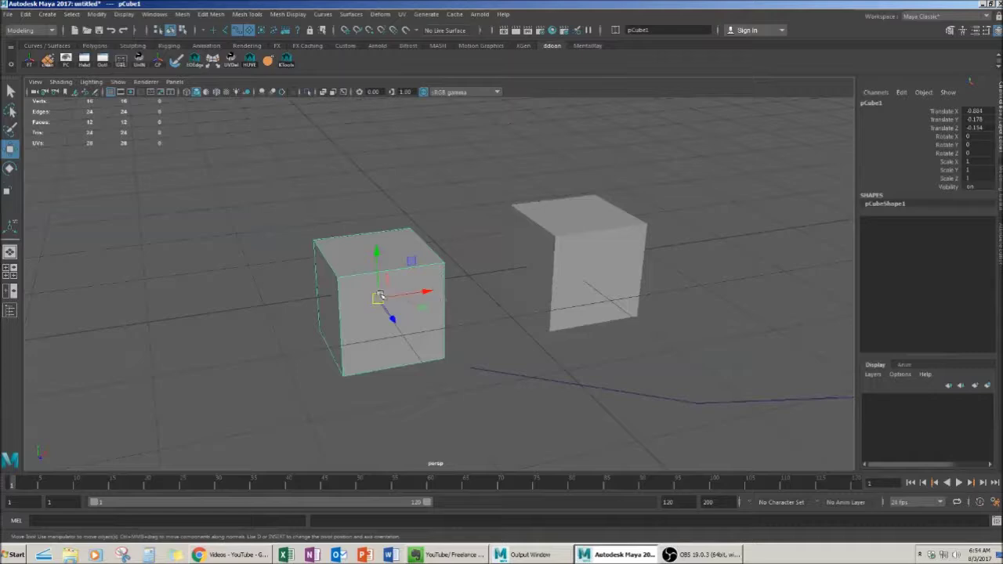
pyautogui.press('d')
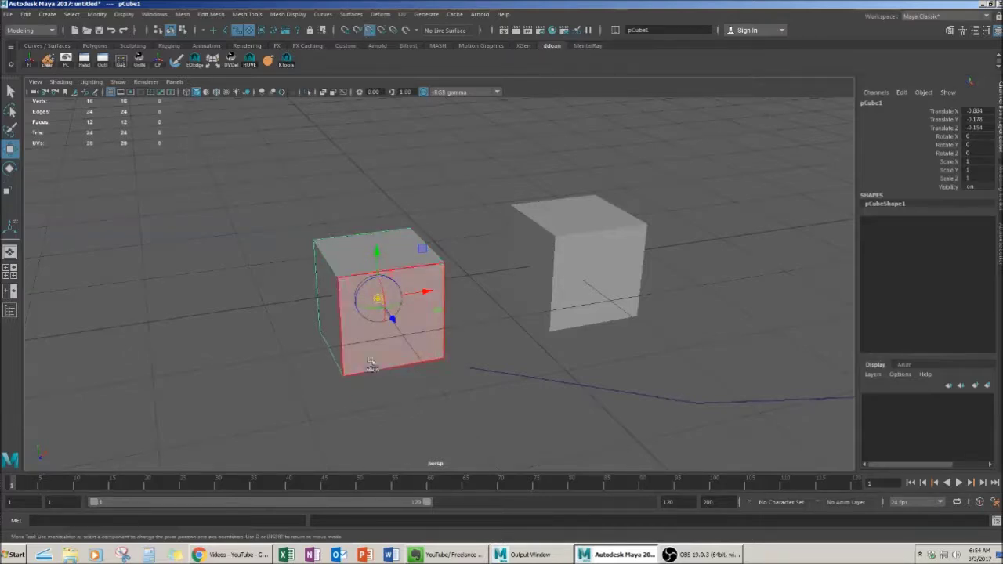
pyautogui.moveTo(378, 297); pyautogui.dragTo(440, 361)
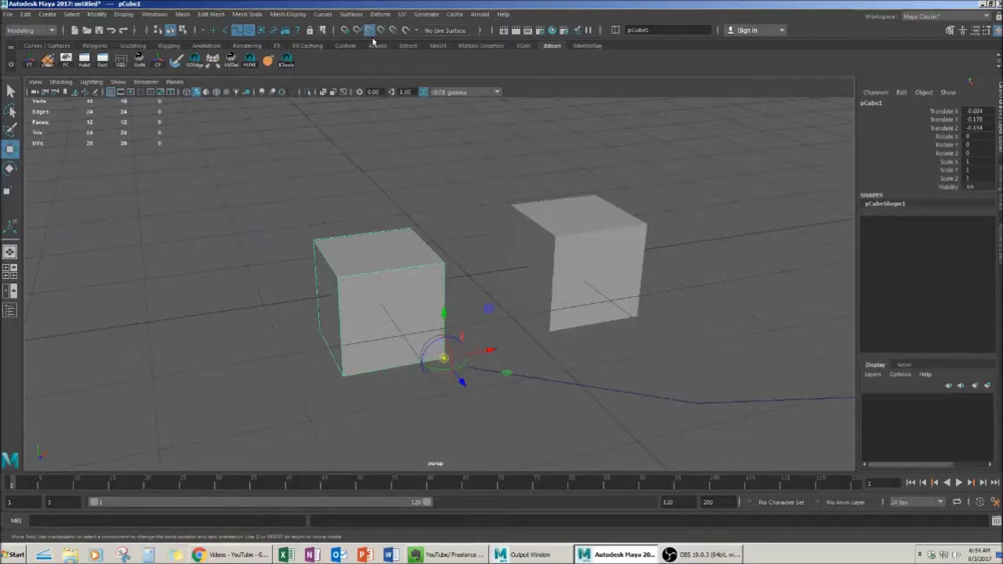
pyautogui.press('d')
# - Snap pCube1 by its corner pivot toward the other cube, then duplicate it and move the copy along the row
pyautogui.keyDown('alt'); pyautogui.moveTo(413, 138); pyautogui.dragTo(530, 362); pyautogui.keyUp('alt')
pyautogui.hotkey('ctrl', 'z')
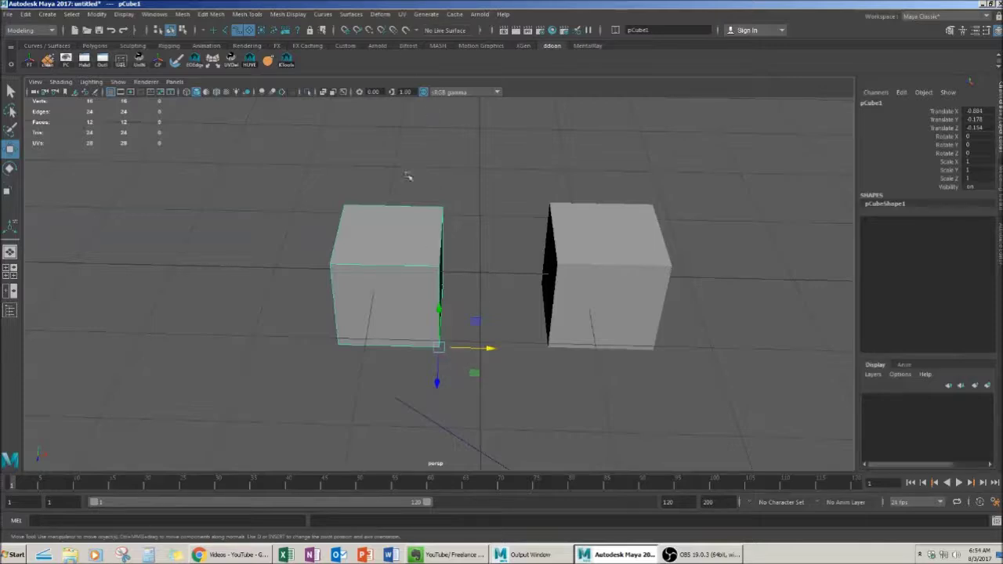
pyautogui.moveTo(438, 347); pyautogui.dragTo(514, 352)
pyautogui.hotkey('ctrl', 'd')
pyautogui.moveTo(439, 337); pyautogui.dragTo(328, 334)
pyautogui.moveTo(374, 378)
pyautogui.keyDown('alt'); pyautogui.mouseDown()
pyautogui.moveTo(464, 393)
pyautogui.moveTo(398, 394)
pyautogui.moveTo(314, 341)
pyautogui.moveTo(287, 358)
pyautogui.moveTo(359, 368)
pyautogui.mouseUp(); pyautogui.keyUp('alt')
# - Make further duplicates of the cube, place them around the existing ones, and undo the last change
pyautogui.hotkey('ctrl', 'd')
pyautogui.keyDown('alt'); pyautogui.moveTo(231, 361); pyautogui.dragTo(474, 331); pyautogui.keyUp('alt')
pyautogui.hotkey('ctrl', 'd')
pyautogui.moveTo(443, 299); pyautogui.dragTo(450, 333)
pyautogui.keyDown('alt'); pyautogui.moveTo(574, 356); pyautogui.dragTo(483, 309); pyautogui.keyUp('alt')
pyautogui.keyDown('alt'); pyautogui.moveTo(533, 345); pyautogui.dragTo(366, 287); pyautogui.keyUp('alt')
pyautogui.hotkey('ctrl', 'z')
# - Select pCube1 and all its duplicates and delete them, keeping only pCube2
pyautogui.click(413, 266)
pyautogui.click(465, 300)
pyautogui.keyDown('alt'); pyautogui.moveTo(459, 312); pyautogui.dragTo(407, 263); pyautogui.keyUp('alt')
pyautogui.click(490, 249)
pyautogui.keyDown('shift'); pyautogui.click(423, 270); pyautogui.keyUp('shift')
pyautogui.keyDown('shift'); pyautogui.click(412, 223); pyautogui.keyUp('shift')
pyautogui.keyDown('shift'); pyautogui.click(395, 181); pyautogui.keyUp('shift')
pyautogui.keyDown('shift'); pyautogui.click(347, 177); pyautogui.keyUp('shift')
pyautogui.press('Delete')
# - Select the curve beside the remaining cube and delete it
pyautogui.click(568, 266)
pyautogui.press('f')
pyautogui.scroll(-8, 532, 290)
pyautogui.scroll(-2, 532, 292)
pyautogui.moveTo(534, 295); pyautogui.dragTo(739, 452)
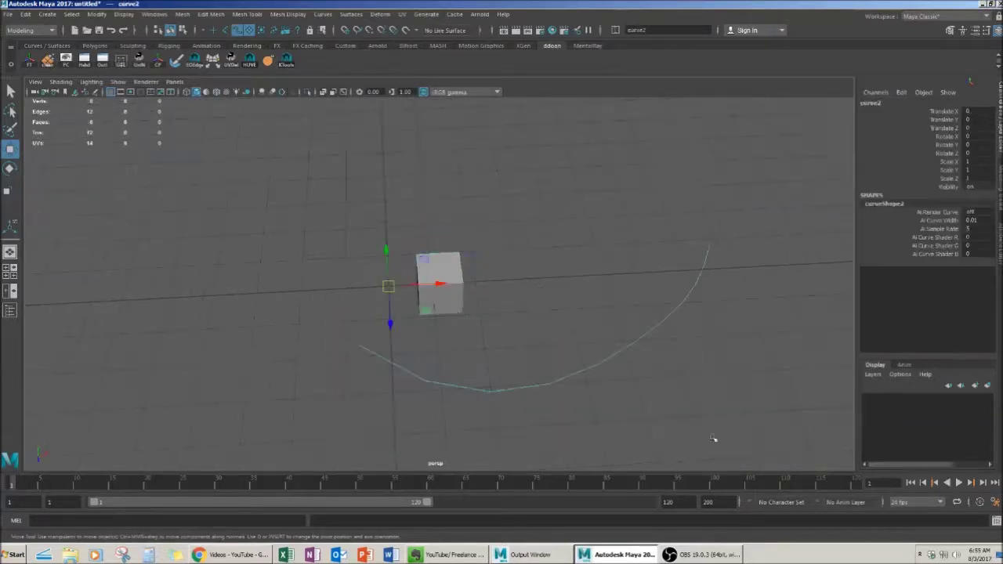
pyautogui.press('Delete')
# - Select pCube2 and place it at the origin by entering X 0, Y 0, Z 0 as transform values
pyautogui.moveTo(309, 164); pyautogui.dragTo(509, 286)
pyautogui.scroll(4, 483, 271)
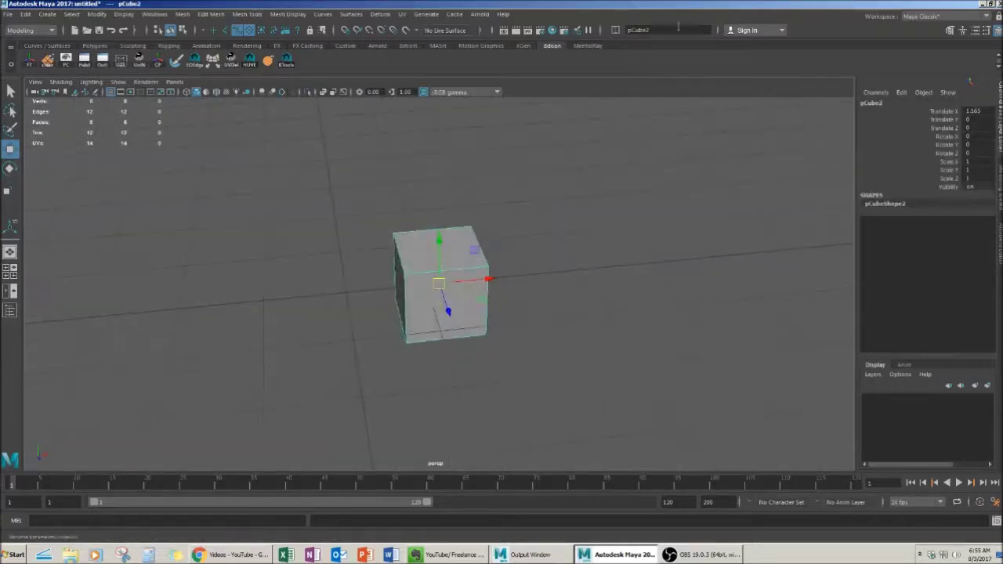
pyautogui.click(616, 30)
pyautogui.click(655, 36)
pyautogui.click(646, 31)
pyautogui.write('0')
pyautogui.press('Tab')
pyautogui.write('0')
pyautogui.press('Tab')
pyautogui.write('0')
pyautogui.press('Return')
# - Select and frame the cube, try moving its pivot freely toward the upper front edge, and undo the pivot move
pyautogui.keyDown('alt'); pyautogui.moveTo(578, 185); pyautogui.dragTo(595, 207); pyautogui.keyUp('alt')
pyautogui.click(596, 208)
pyautogui.moveTo(313, 198); pyautogui.dragTo(460, 290)
pyautogui.press('f')
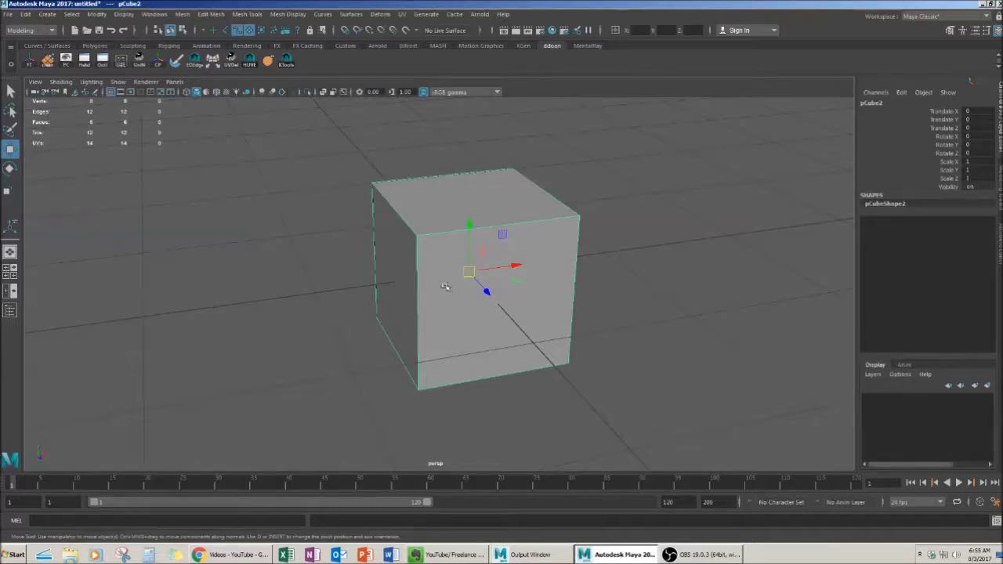
pyautogui.press('d')
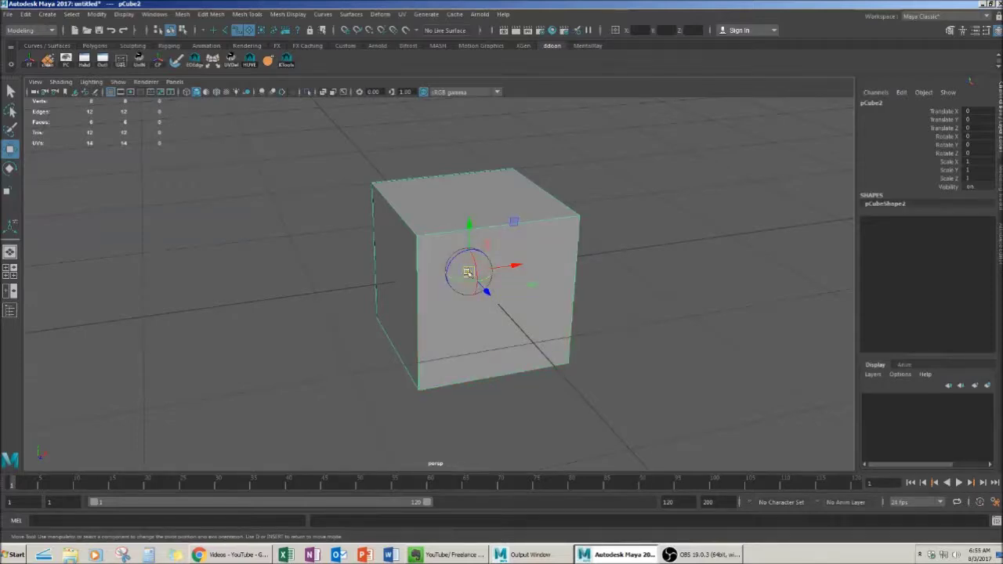
pyautogui.moveTo(467, 272); pyautogui.dragTo(505, 227)
pyautogui.hotkey('ctrl', 'z')
# - Start editing the cube's pivot with point snapping turned on
pyautogui.press('d')
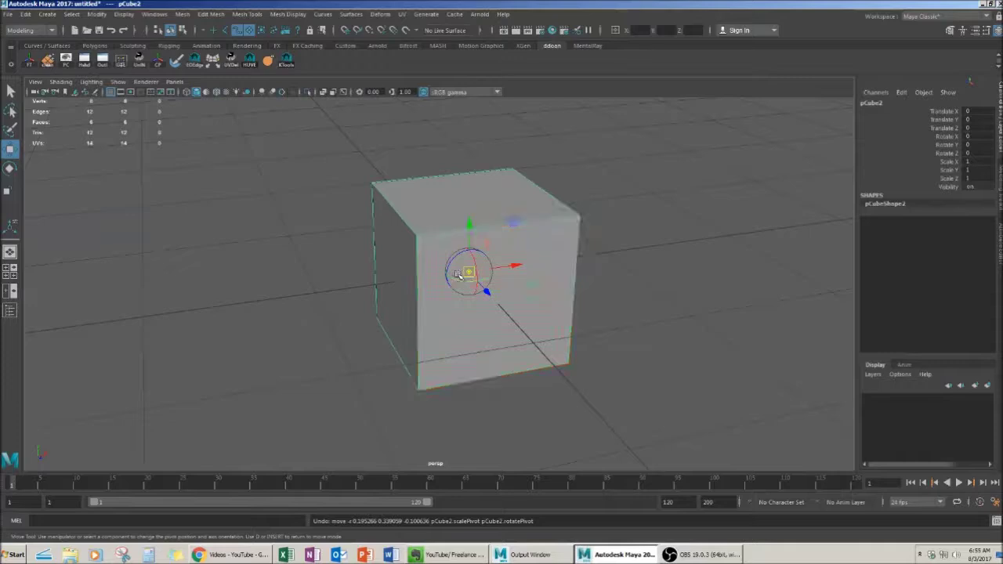
pyautogui.press('v')
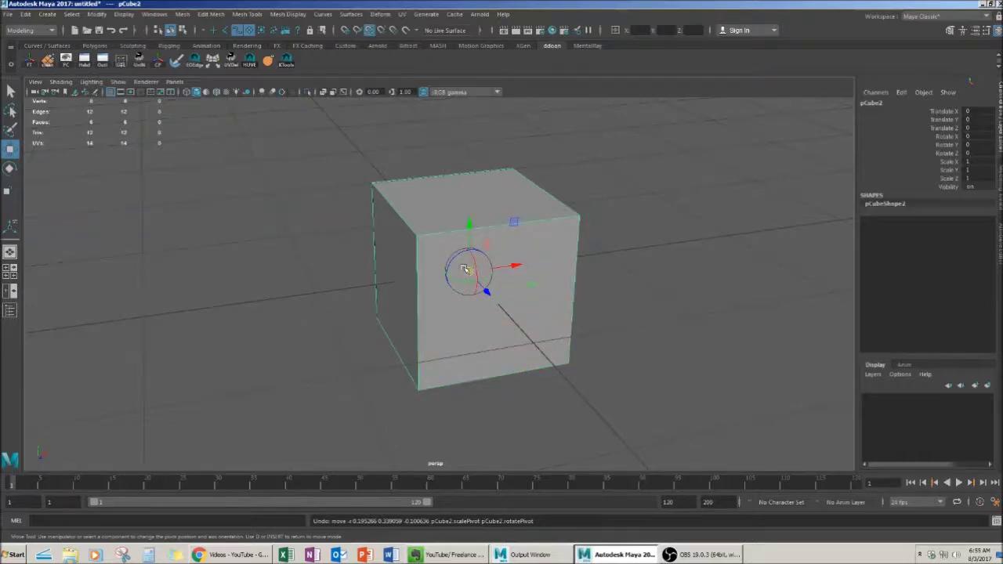